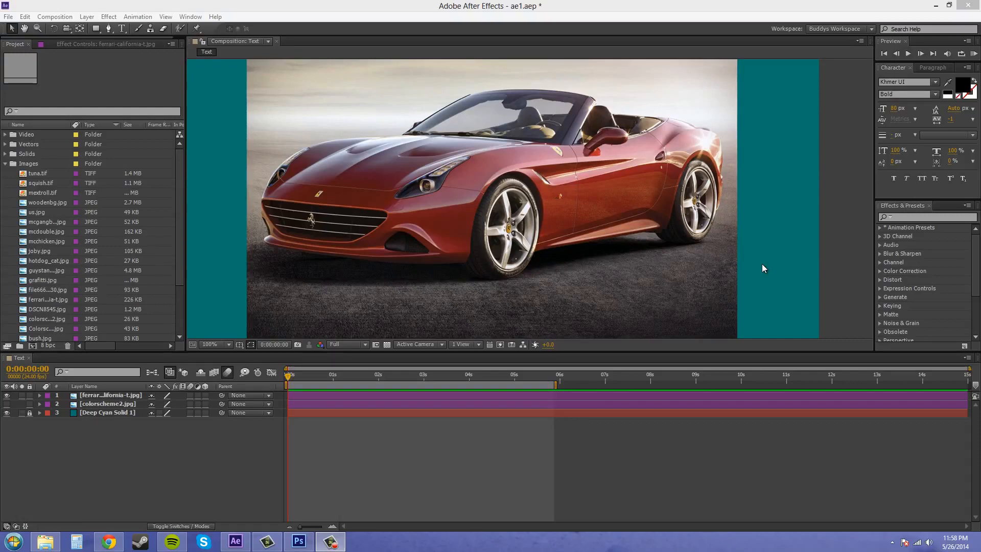
# Step: Hide the Ferrari image layer in the Text composition and switch to Photoshop
pyautogui.click(5, 396)
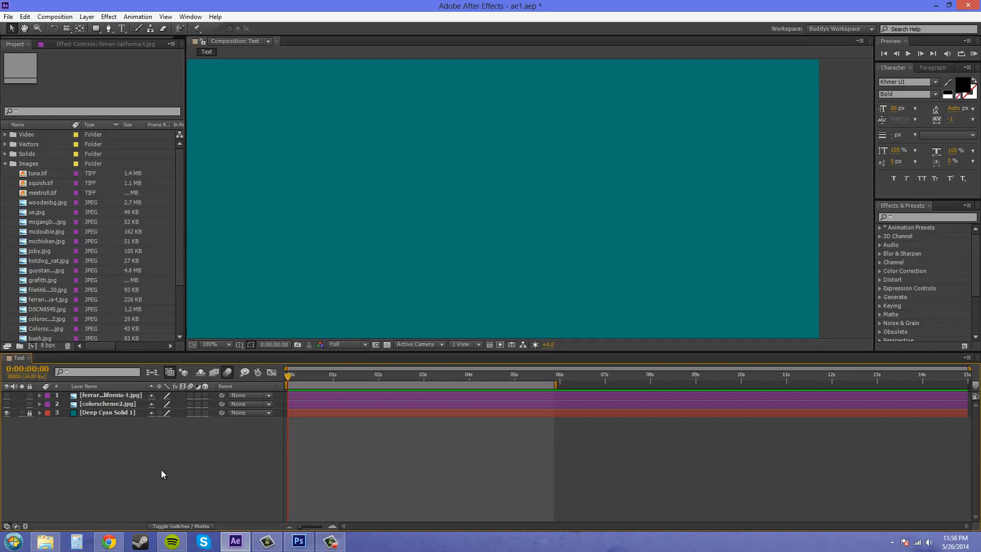
pyautogui.click(299, 542)
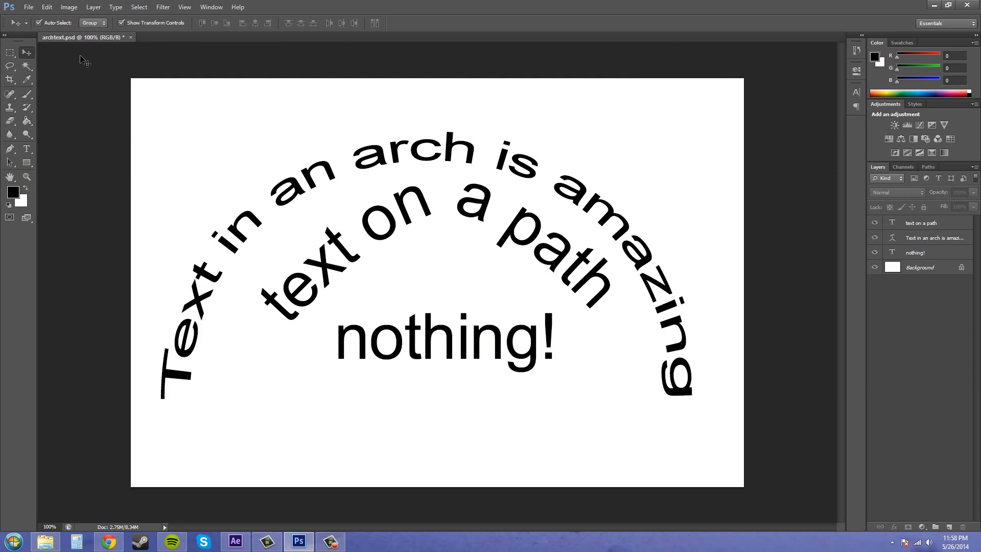
# Step: Hide the "text on a path" and arched text layers, and show the arched text again
pyautogui.click(875, 237)
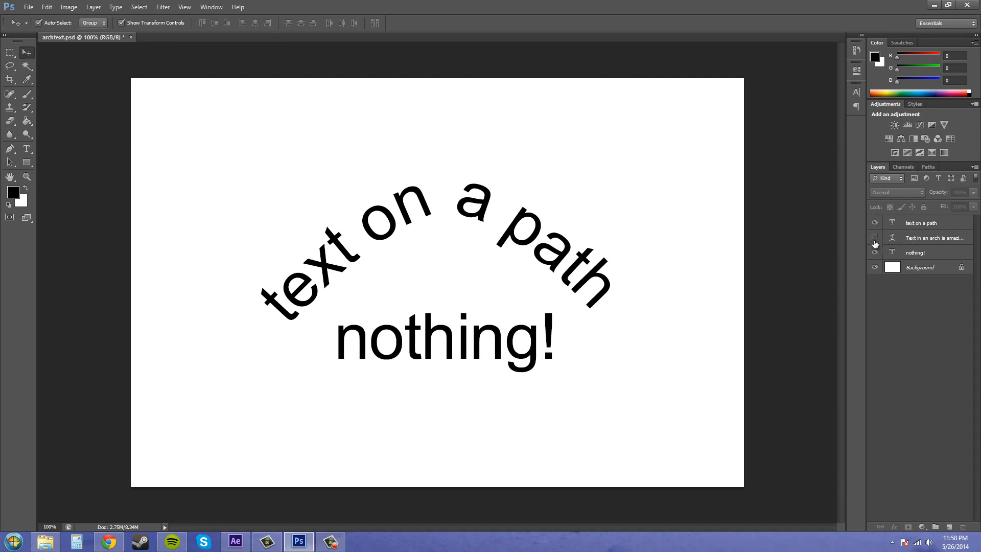
pyautogui.click(875, 222)
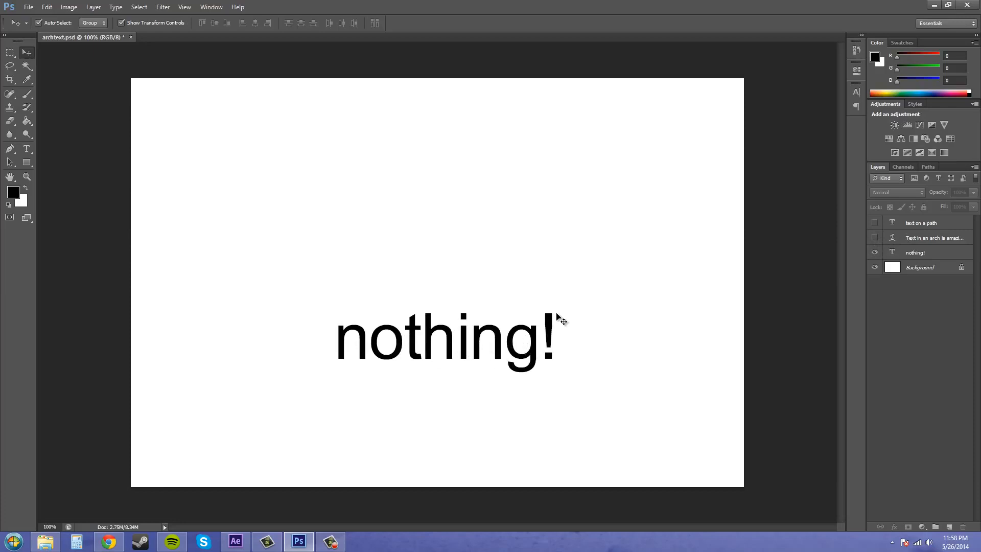
pyautogui.click(875, 238)
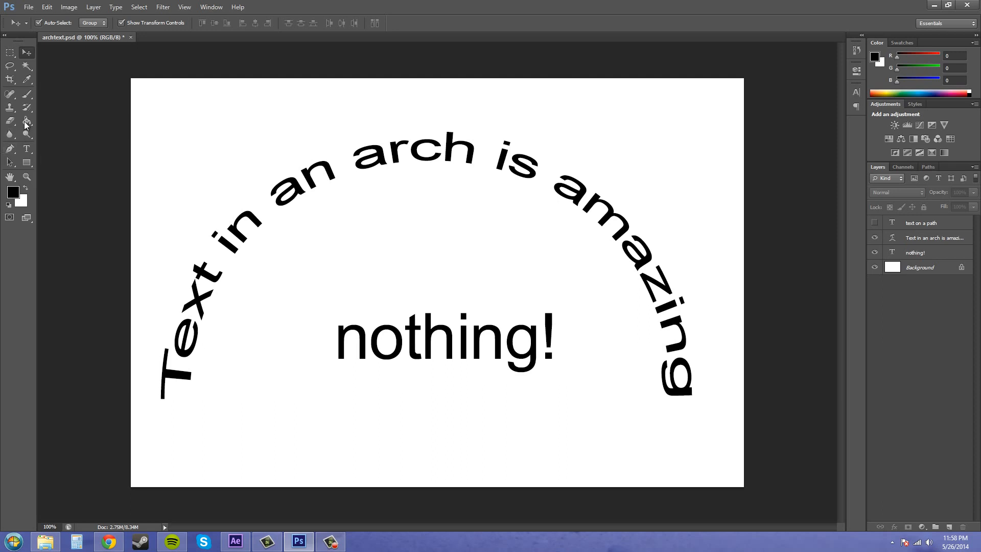
# Step: Review the Warp Text settings of the "Text in an arch is amazing" layer with the Type tool
pyautogui.click(26, 149)
pyautogui.click(325, 179)
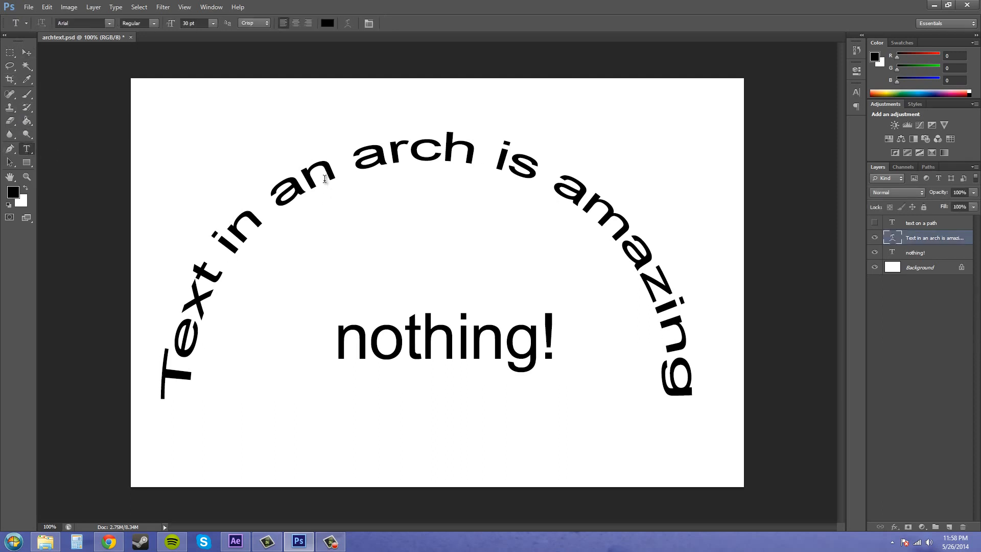
pyautogui.click(325, 179)
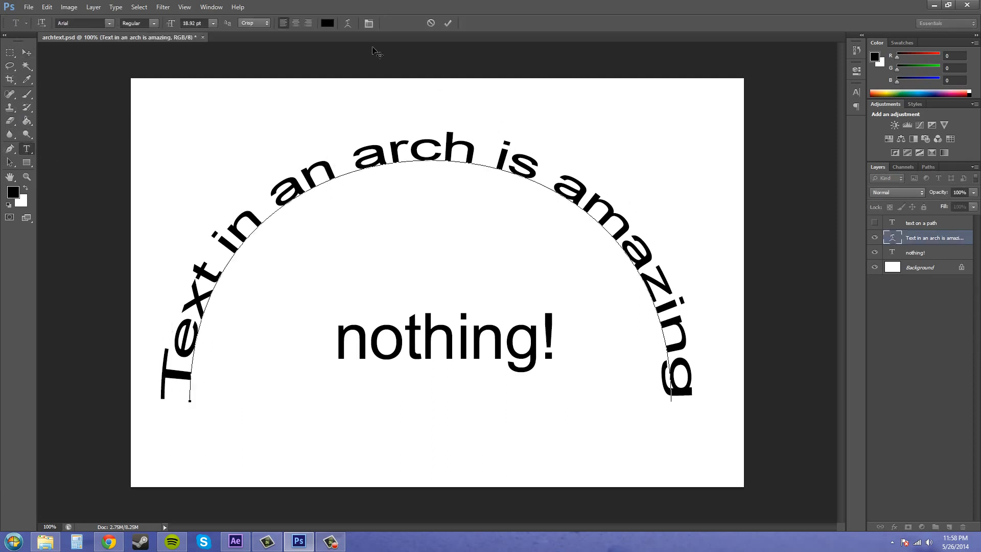
pyautogui.click(348, 22)
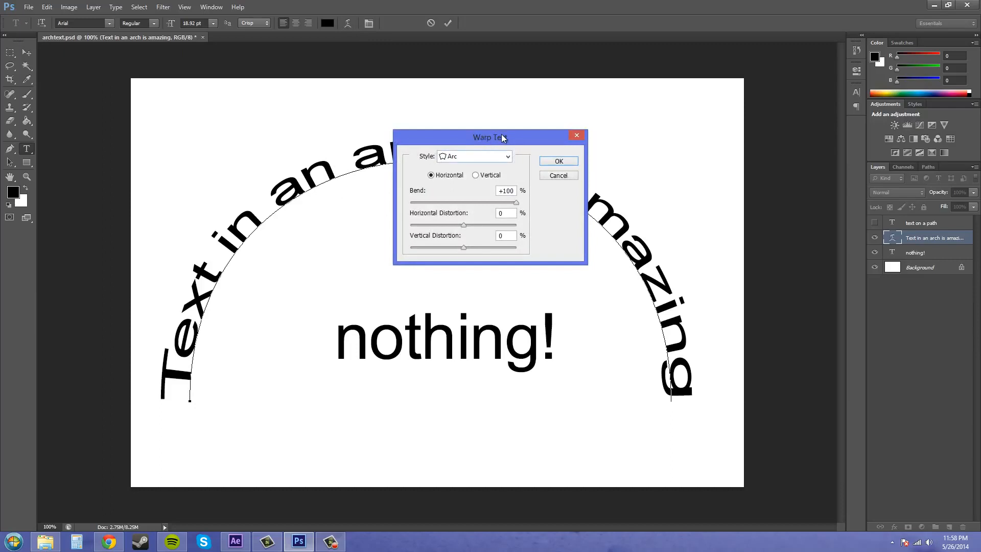
pyautogui.click(559, 162)
# Step: Hide the arched text layer and show the "text on a path" layer
pyautogui.click(875, 237)
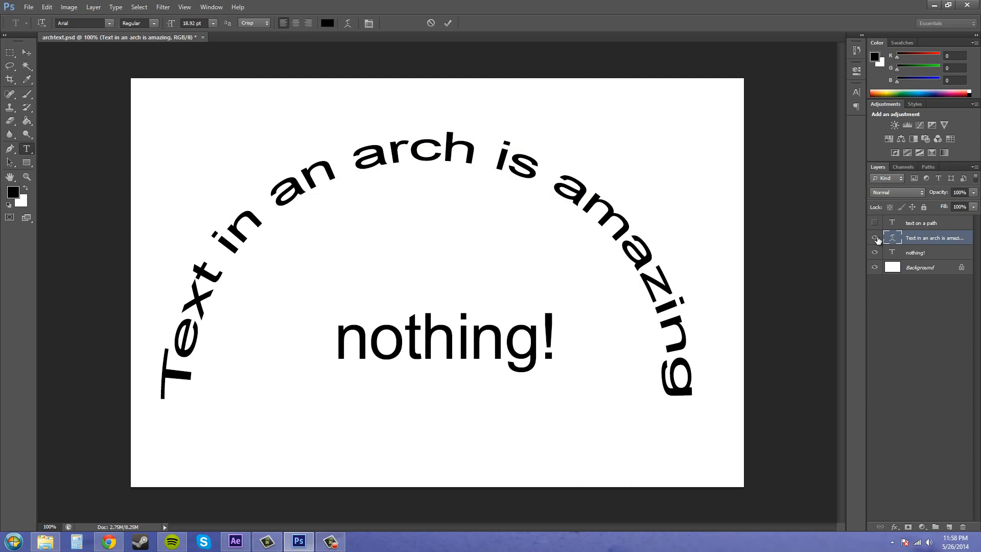
pyautogui.click(875, 237)
pyautogui.click(875, 222)
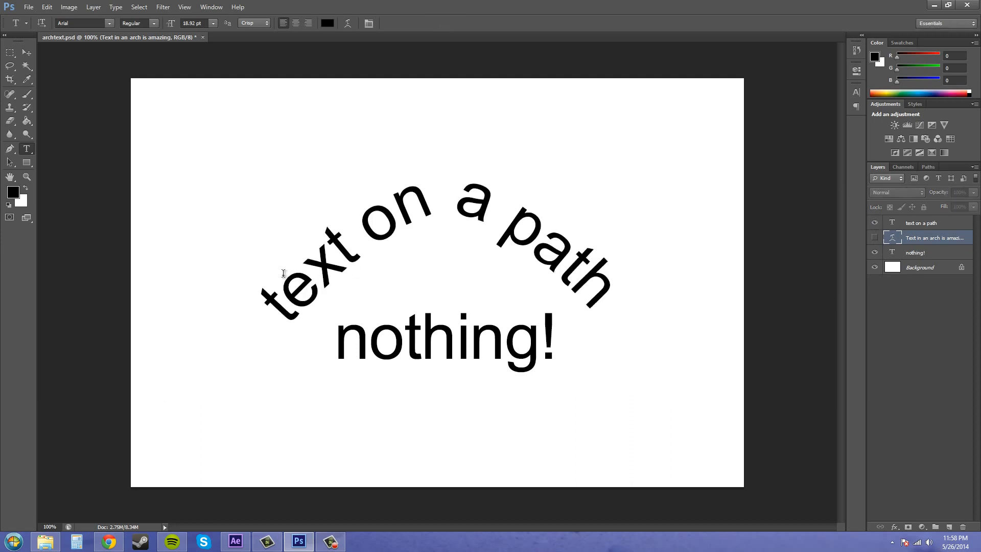
# Step: Draw a three-point curved path above the "text on a path" text with the Pen tool
pyautogui.click(11, 149)
pyautogui.click(213, 208)
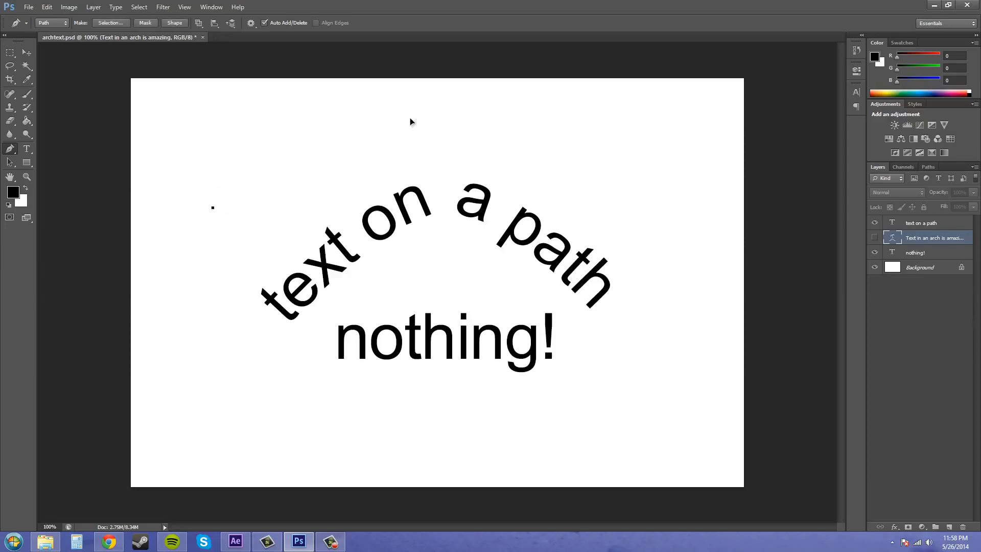
pyautogui.moveTo(396, 118); pyautogui.dragTo(460, 127)
pyautogui.moveTo(634, 185); pyautogui.dragTo(652, 209)
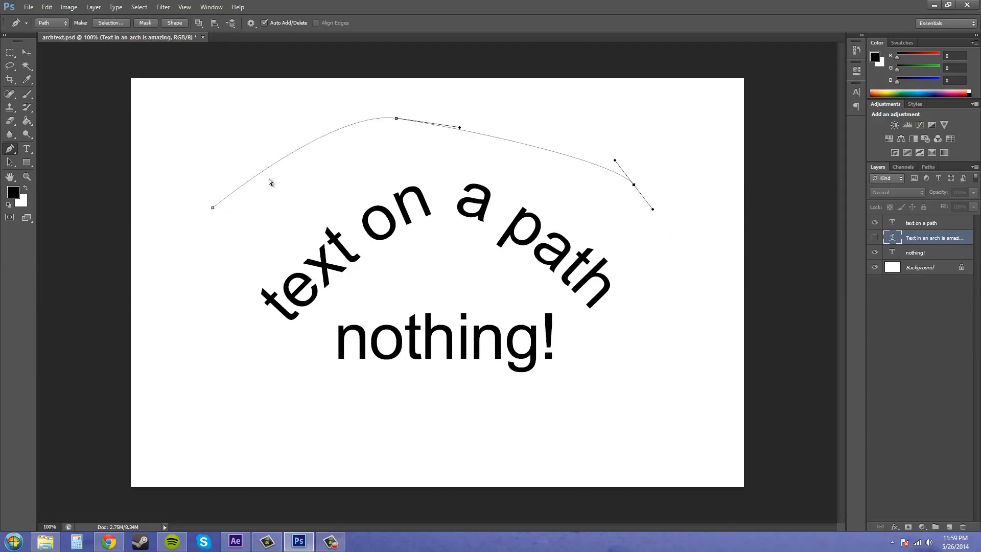
# Step: Undo the curved pen path and show the arched text layer
pyautogui.hotkey('ctrl', 'z')
pyautogui.hotkey('ctrl', 'z')
pyautogui.hotkey('ctrl', 'z')
pyautogui.hotkey('ctrl', 'z')
pyautogui.hotkey('ctrl', 'z')
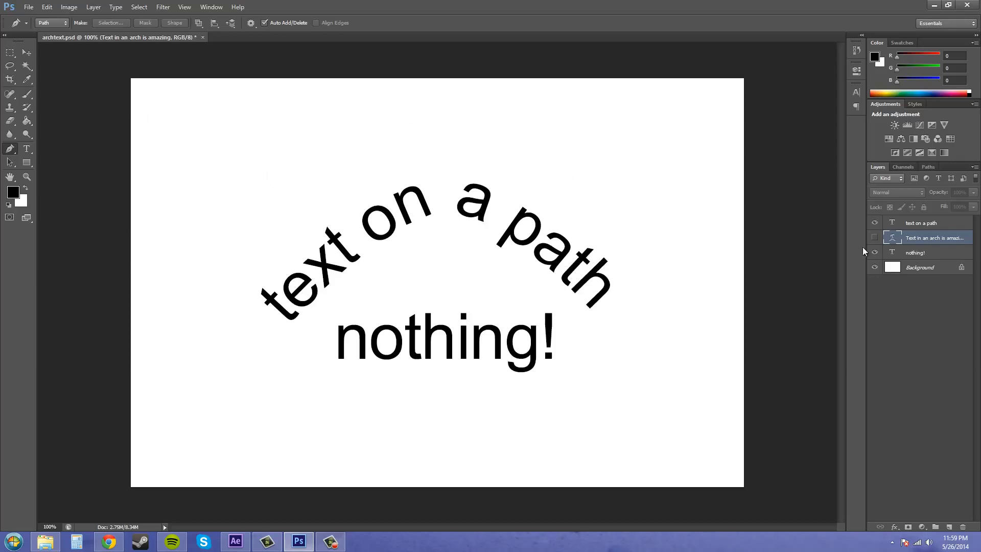
pyautogui.click(875, 240)
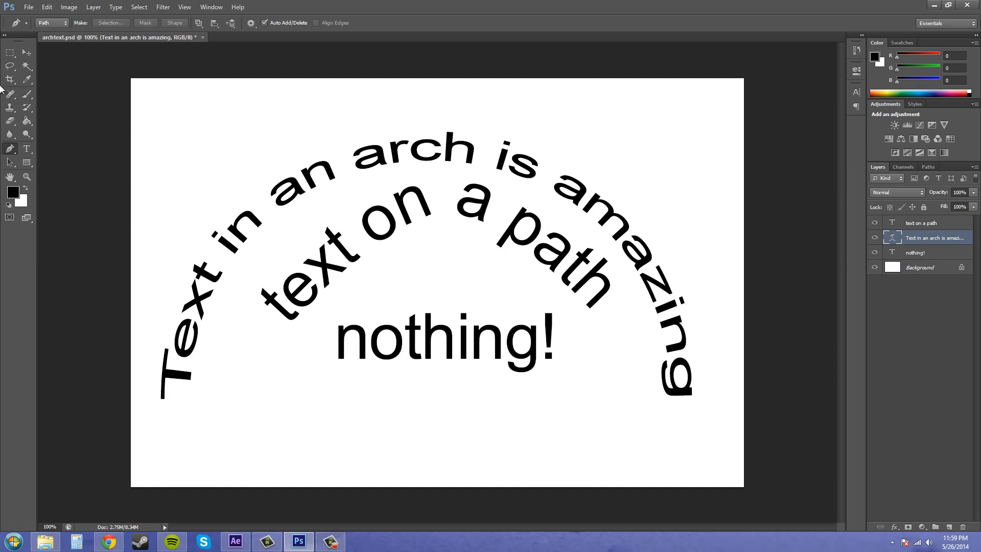
# Step: Check the Save As format and options for archtext, and close the dialog without saving
pyautogui.click(28, 8)
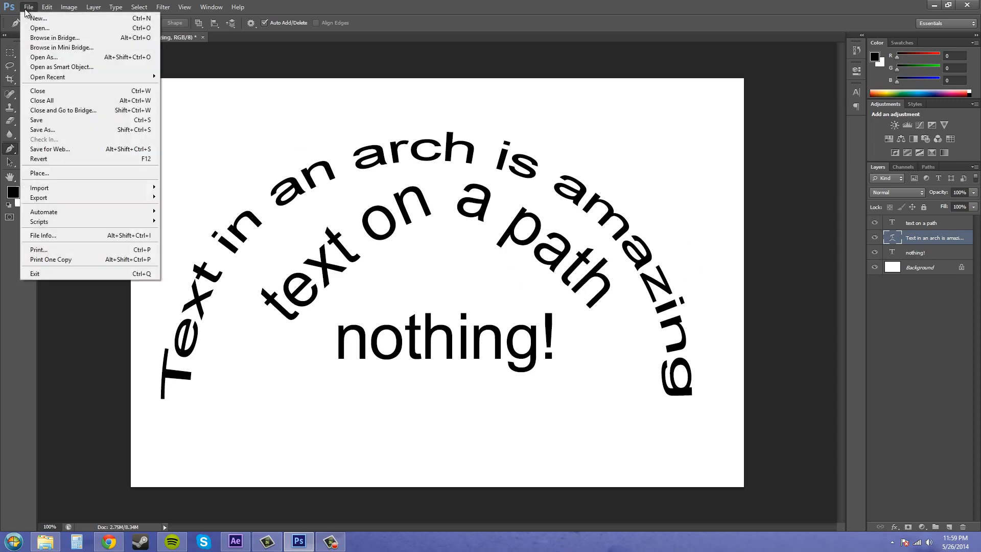
pyautogui.click(34, 131)
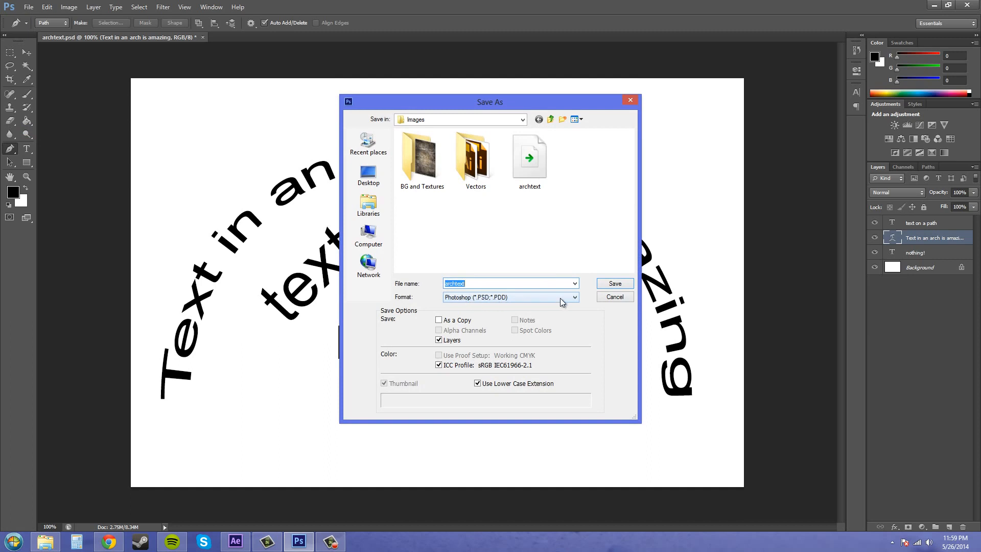
pyautogui.click(628, 101)
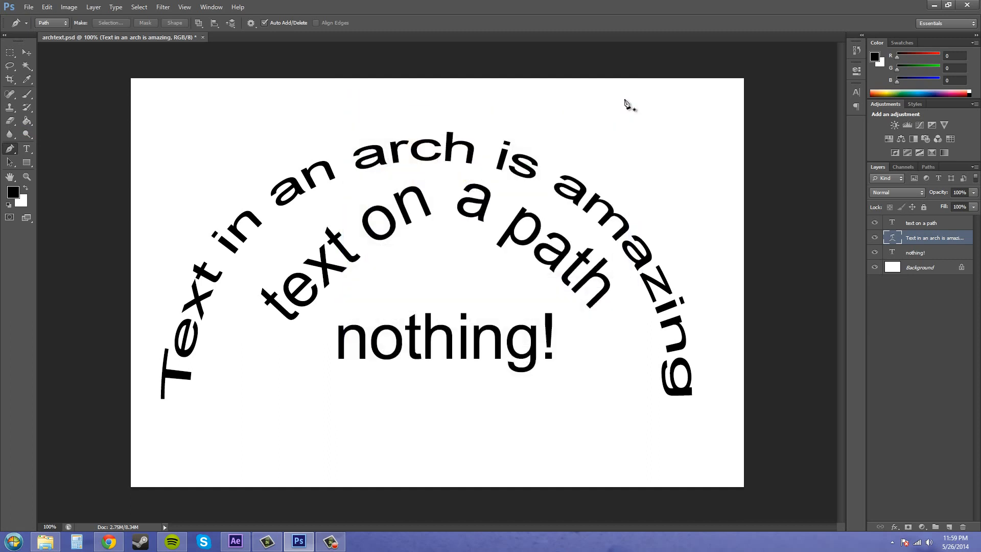
# Step: Return to After Effects and import archtext.psd into the Images folder as a composition with editable layer styles
pyautogui.click(936, 4)
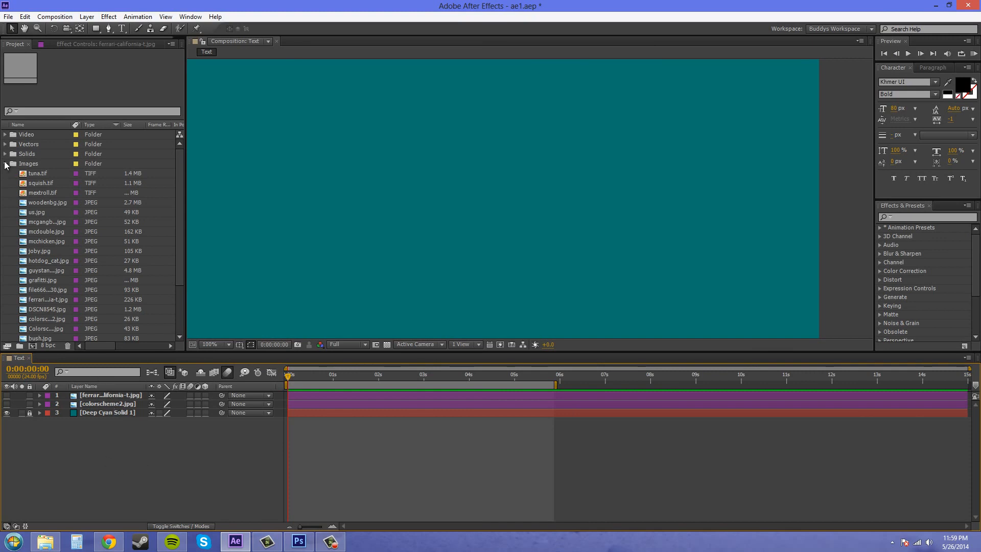
pyautogui.click(5, 164)
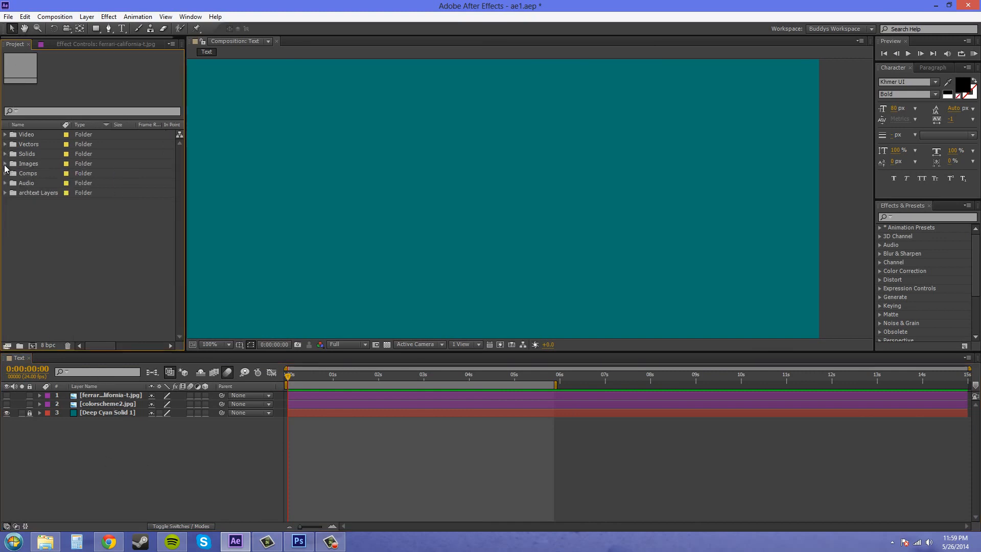
pyautogui.click(5, 164)
pyautogui.click(31, 136)
pyautogui.click(9, 17)
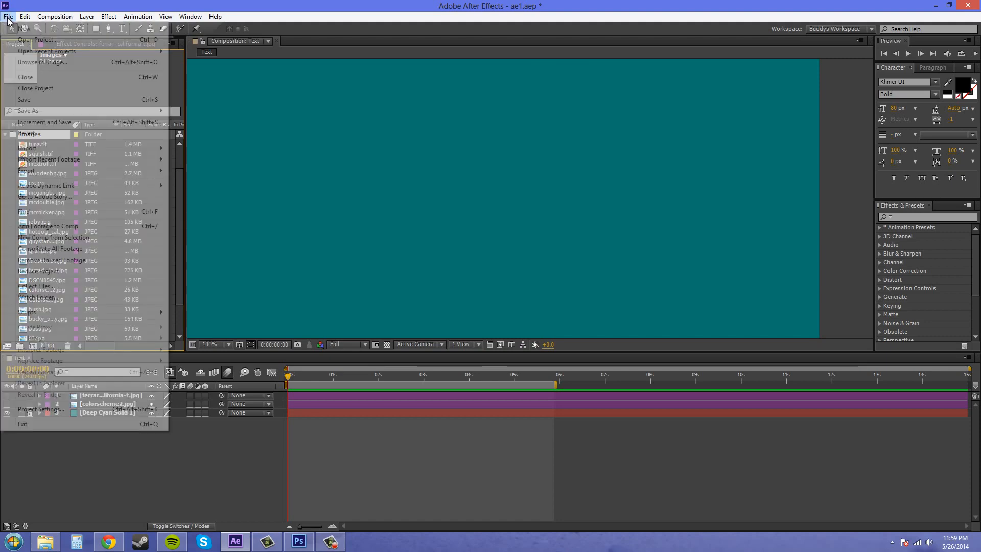
pyautogui.moveTo(52, 150)
pyautogui.click(256, 148)
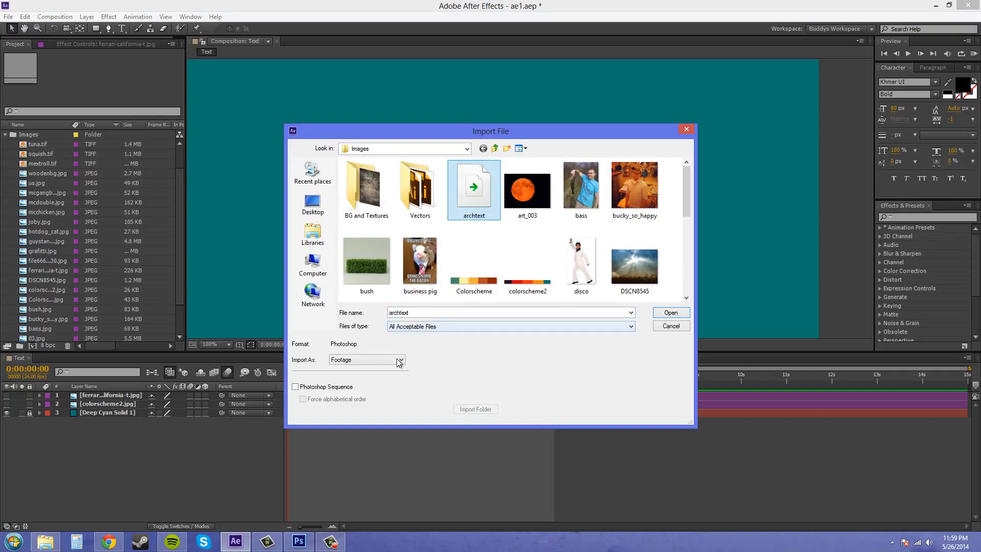
pyautogui.click(670, 313)
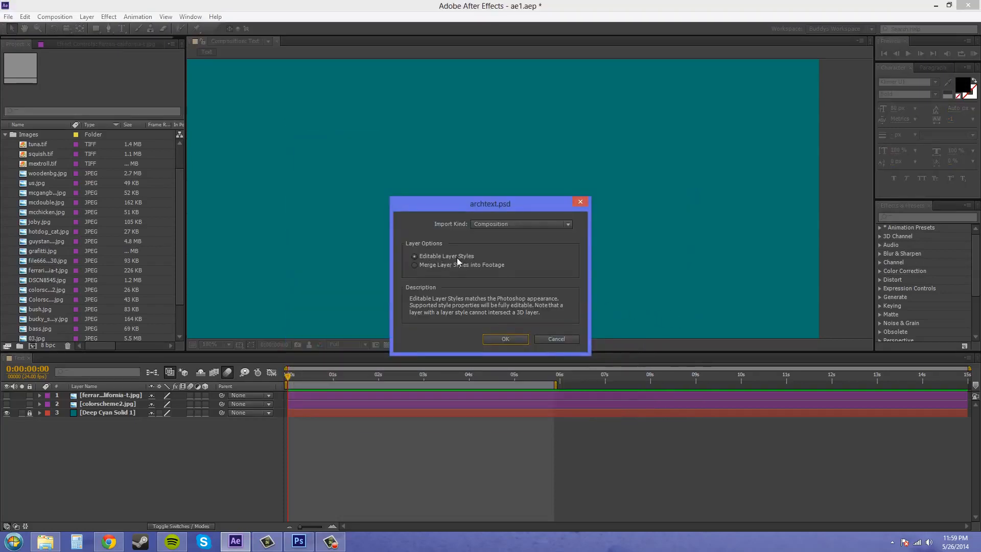
pyautogui.click(506, 339)
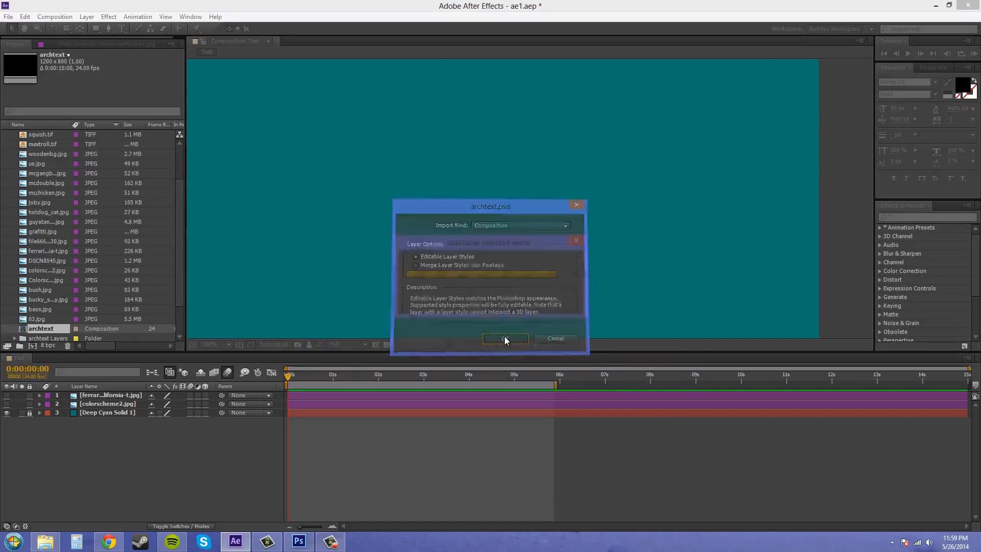
# Step: Open the imported archtext composition from the Images folder
pyautogui.scroll(-2, 46, 326)
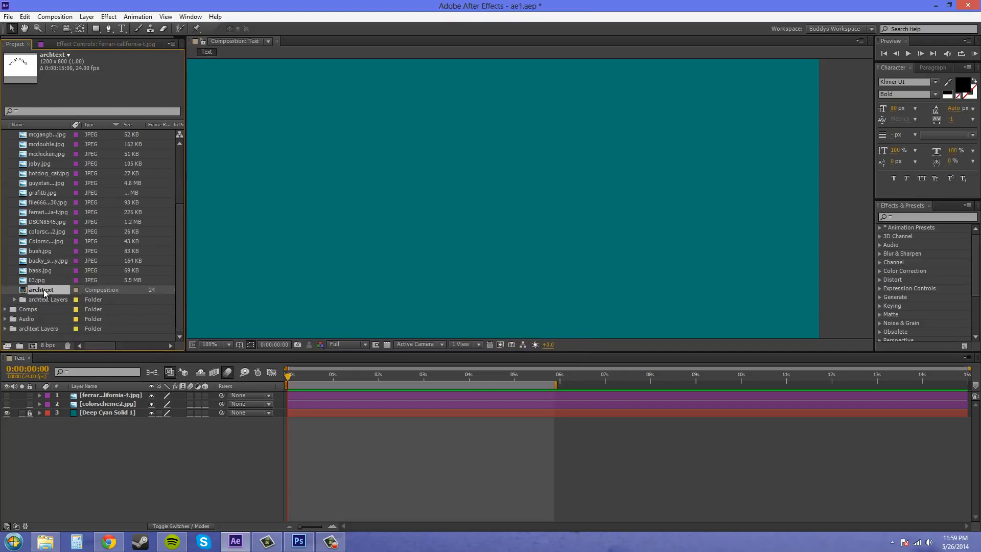
pyautogui.click(57, 300)
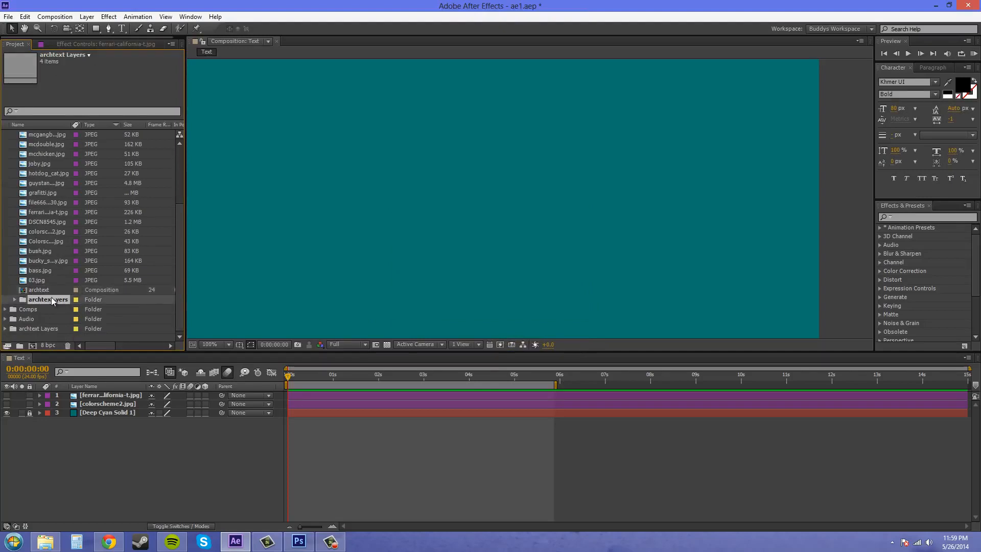
pyautogui.click(48, 290)
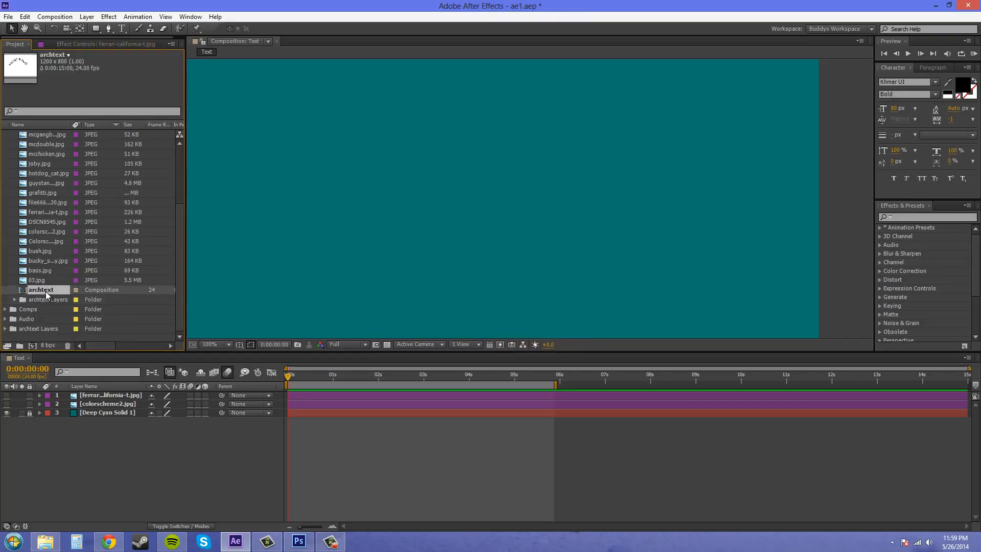
pyautogui.doubleClick(45, 291)
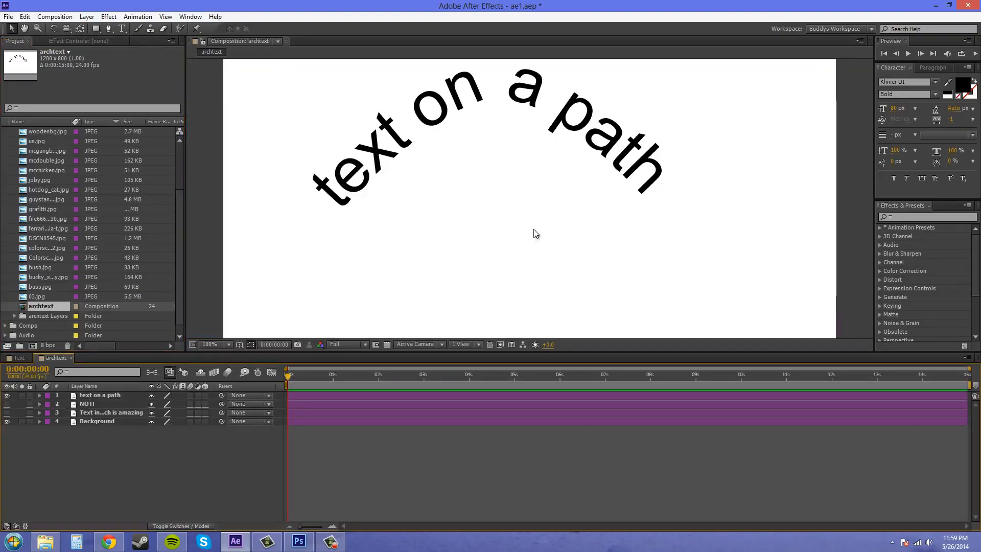
# Step: Show the "NOT!" and "Text in an arch is amazing" layers in the archtext composition
pyautogui.scroll(1, 539, 230)
pyautogui.scroll(-3, 540, 228)
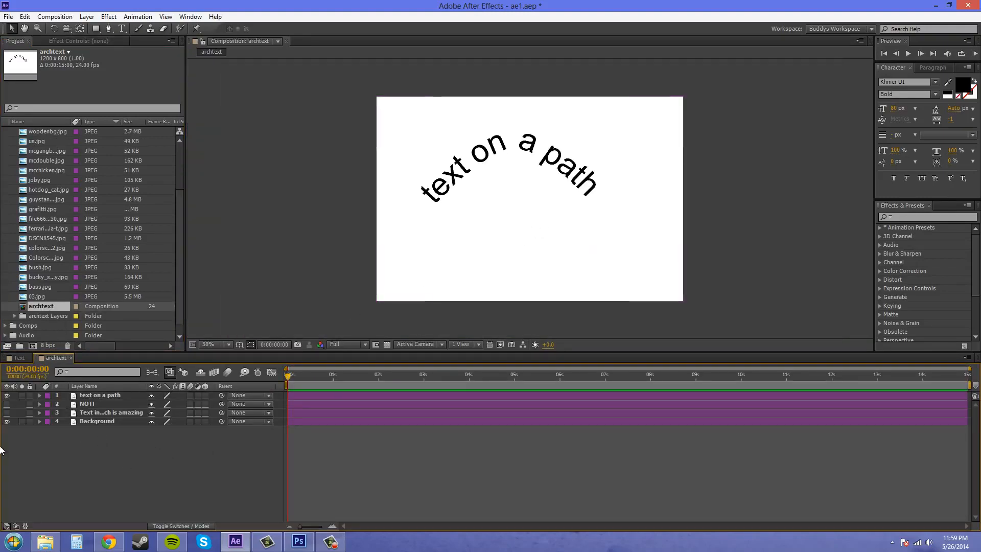
pyautogui.click(7, 404)
pyautogui.click(7, 412)
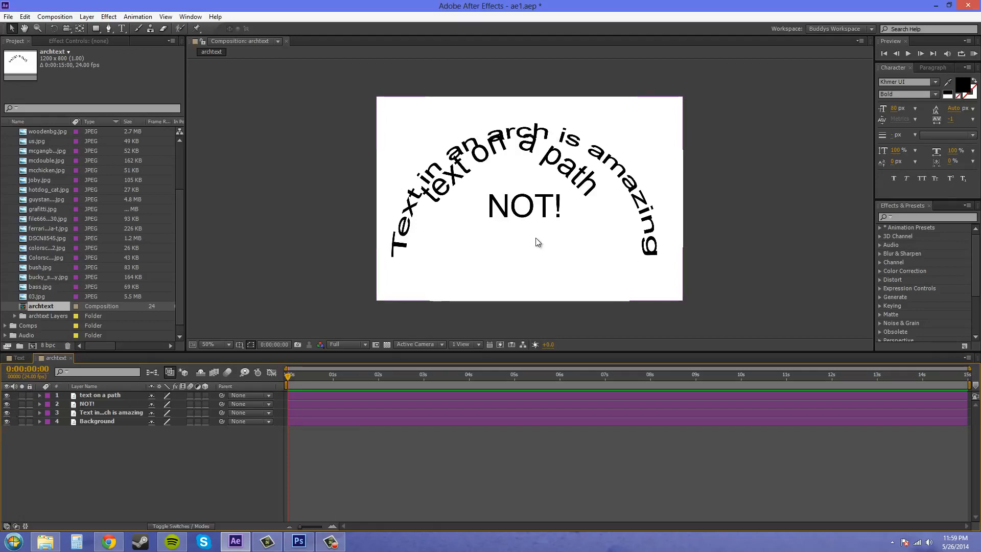
# Step: Try moving the arched text layer slightly up and to the left, and undo the move
pyautogui.click(97, 413)
pyautogui.moveTo(539, 210)
pyautogui.mouseDown()
pyautogui.moveTo(549, 202)
pyautogui.moveTo(488, 228)
pyautogui.moveTo(531, 204)
pyautogui.mouseUp()
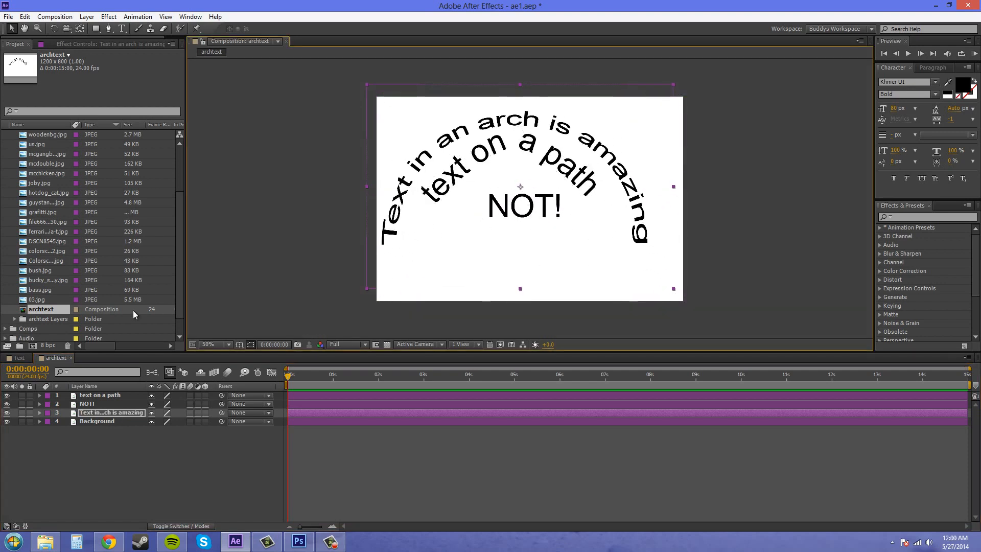
pyautogui.hotkey('ctrl', 'z')
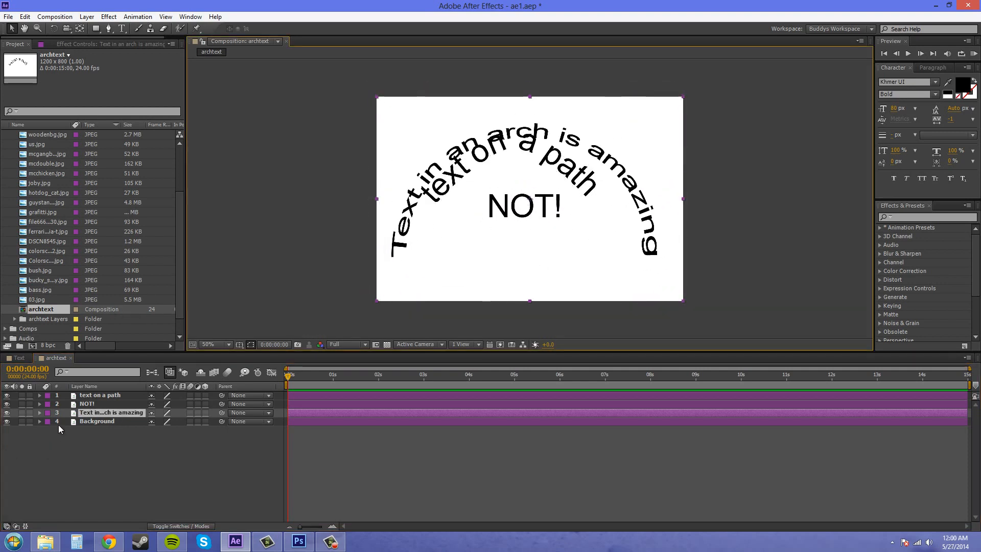
# Step: Hide the "text on a path" and arched text layers, leaving the "NOT!" text displayed over the background
pyautogui.click(3, 416)
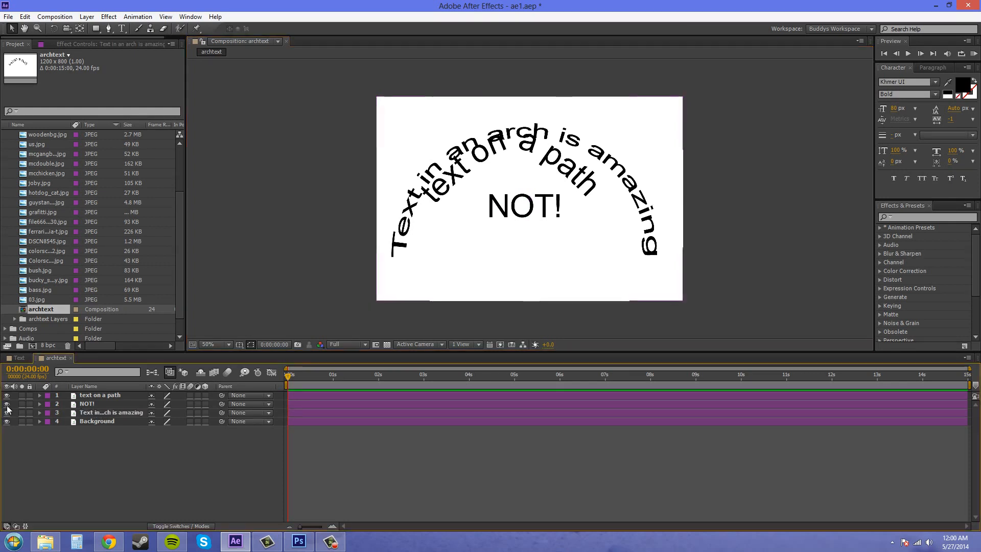
pyautogui.click(7, 396)
pyautogui.click(7, 412)
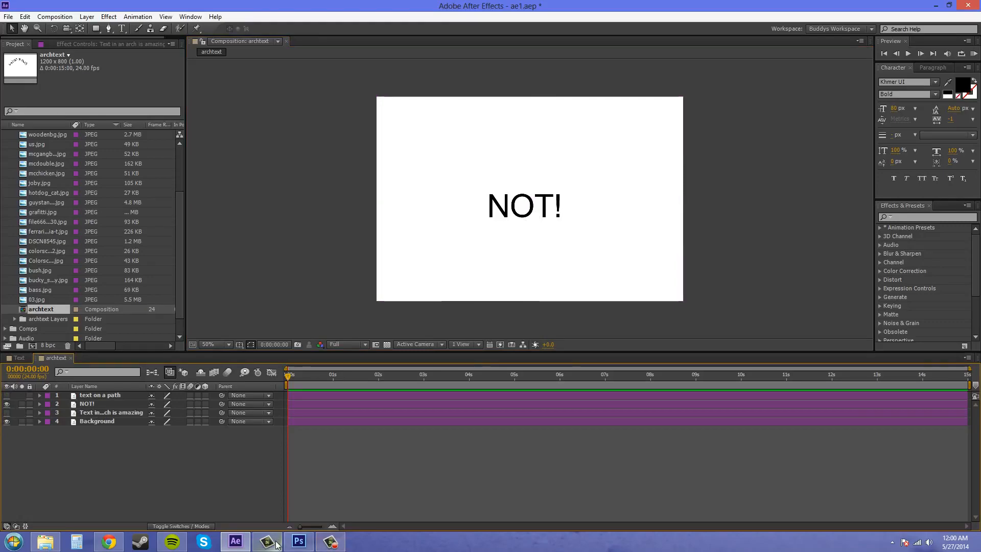
# Step: Switch to Photoshop to compare the source text with the imported composition, and return to After Effects
pyautogui.click(299, 542)
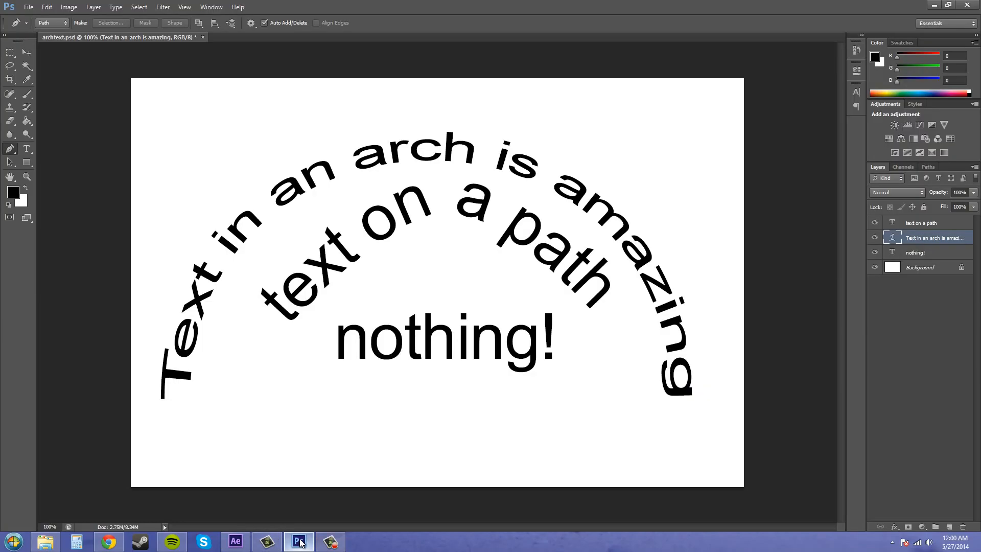
pyautogui.click(300, 542)
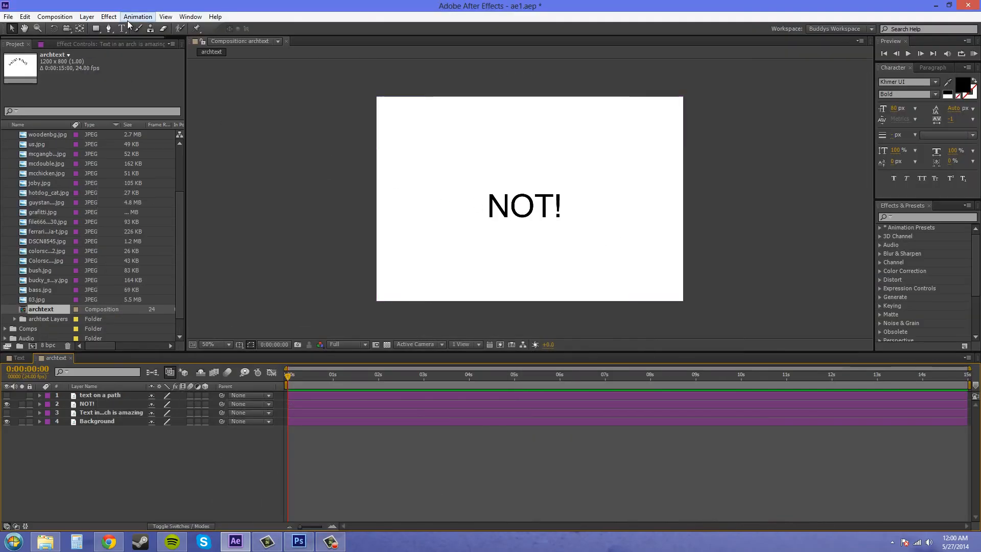
# Step: Convert the "NOT!" layer to editable text and move the text slightly lower in the composition
pyautogui.click(88, 405)
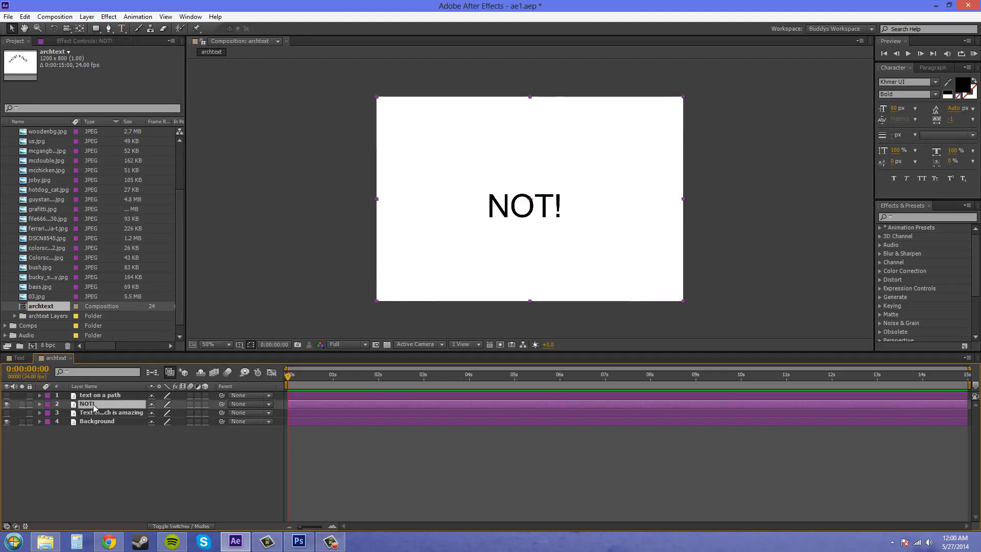
pyautogui.rightClick(93, 403)
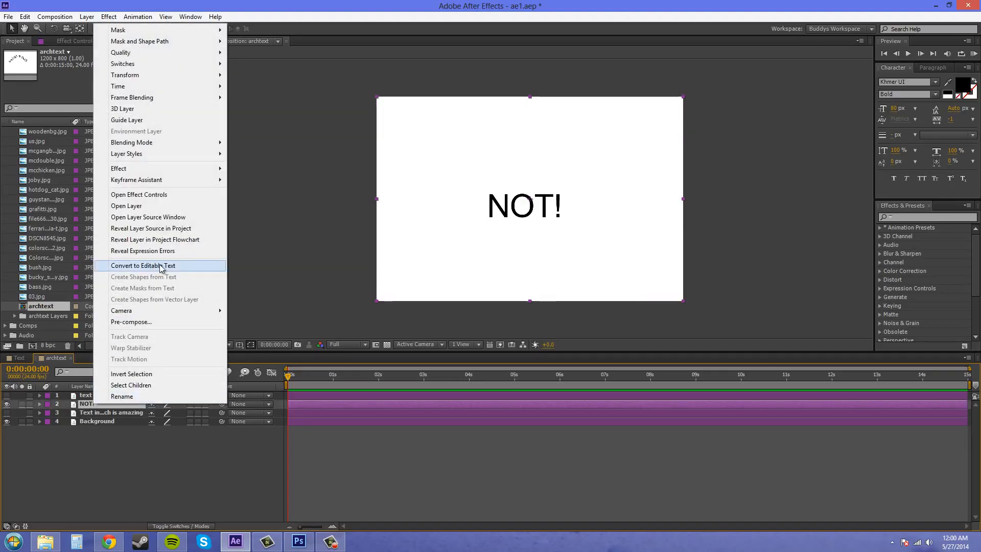
pyautogui.click(112, 464)
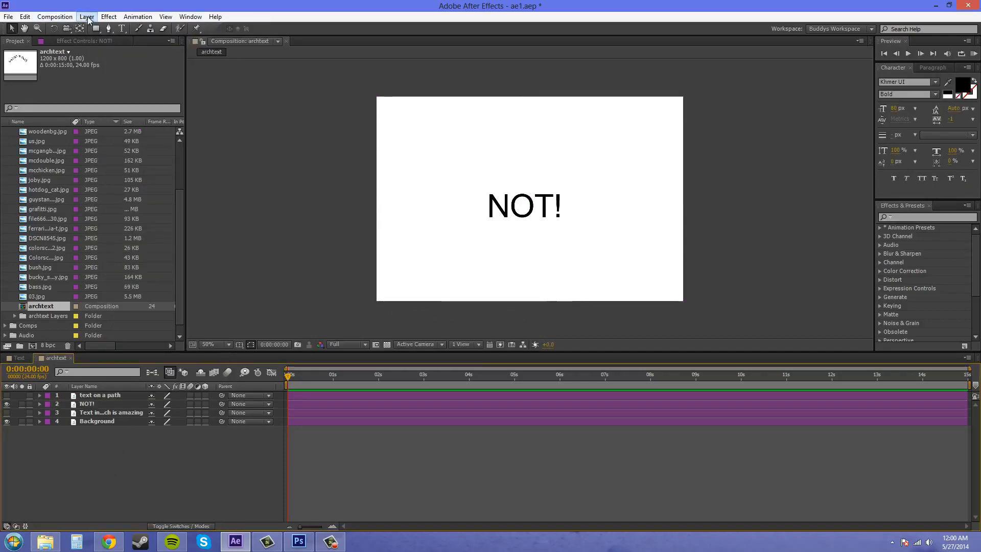
pyautogui.click(86, 16)
pyautogui.click(66, 456)
pyautogui.click(99, 403)
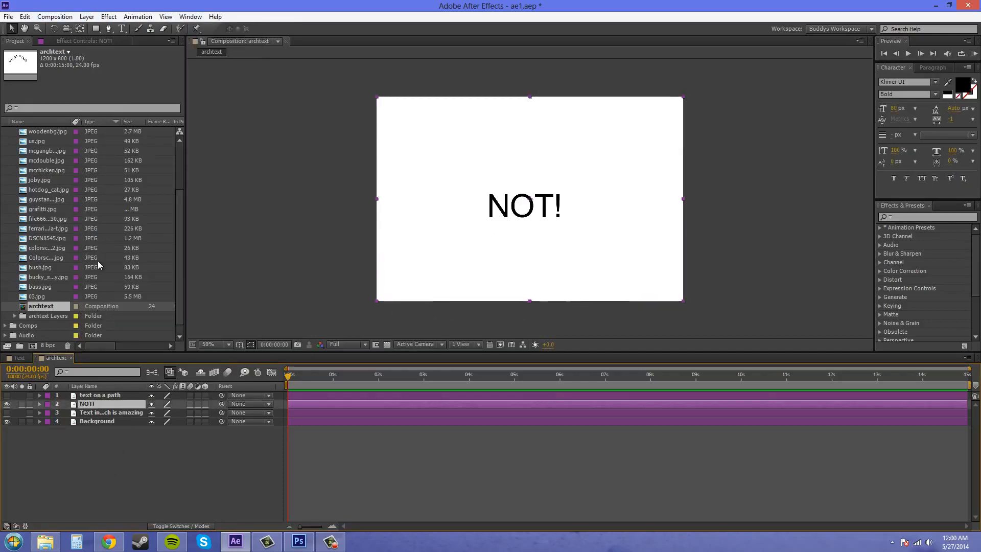
pyautogui.click(88, 17)
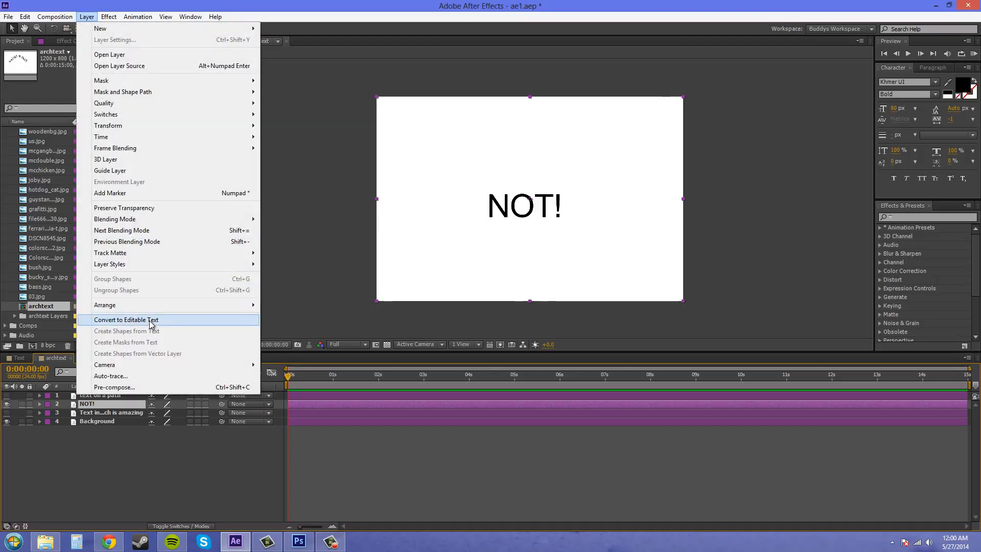
pyautogui.click(151, 324)
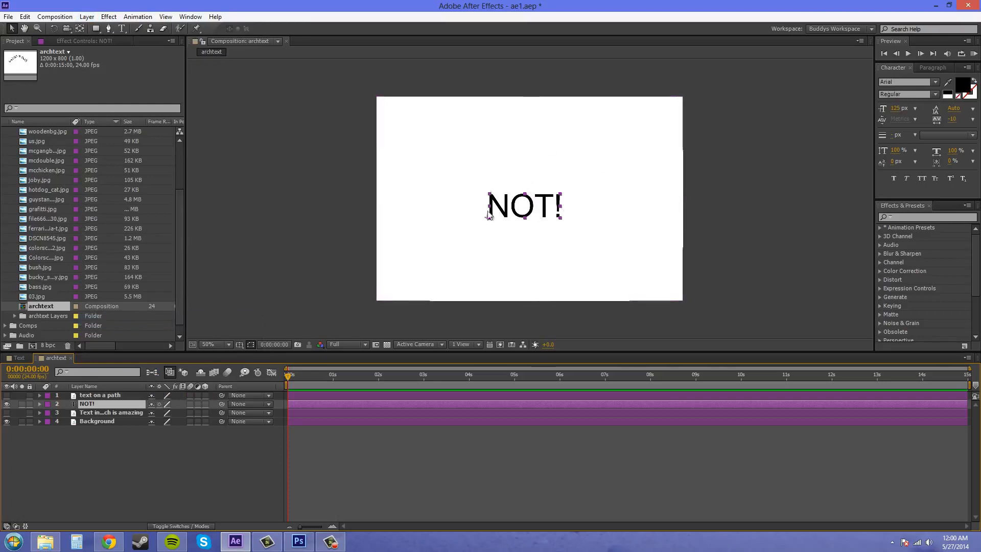
pyautogui.moveTo(540, 218); pyautogui.dragTo(532, 221)
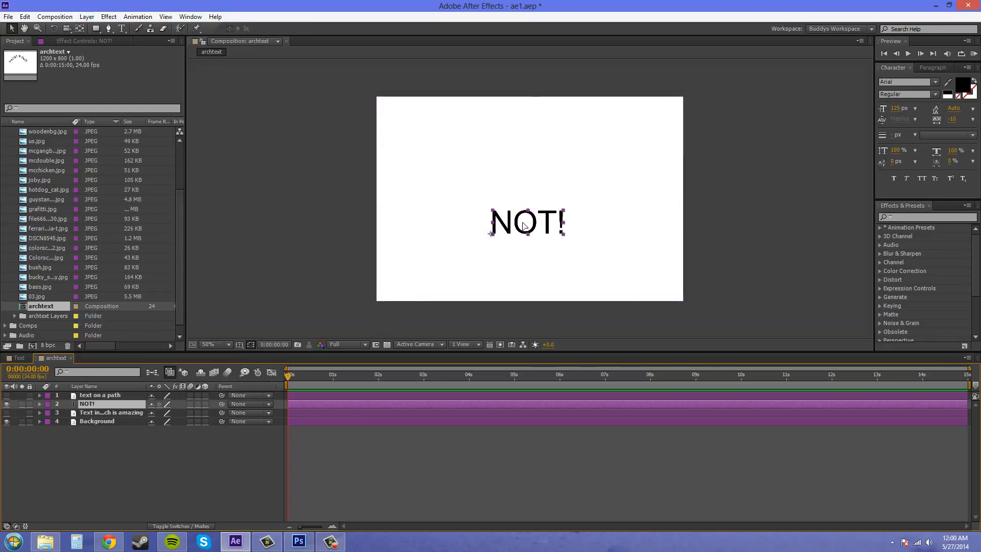
# Step: Try inserting "hing" before the exclamation mark in the "NOT!" text, and remove the added letters
pyautogui.click(122, 29)
pyautogui.click(558, 224)
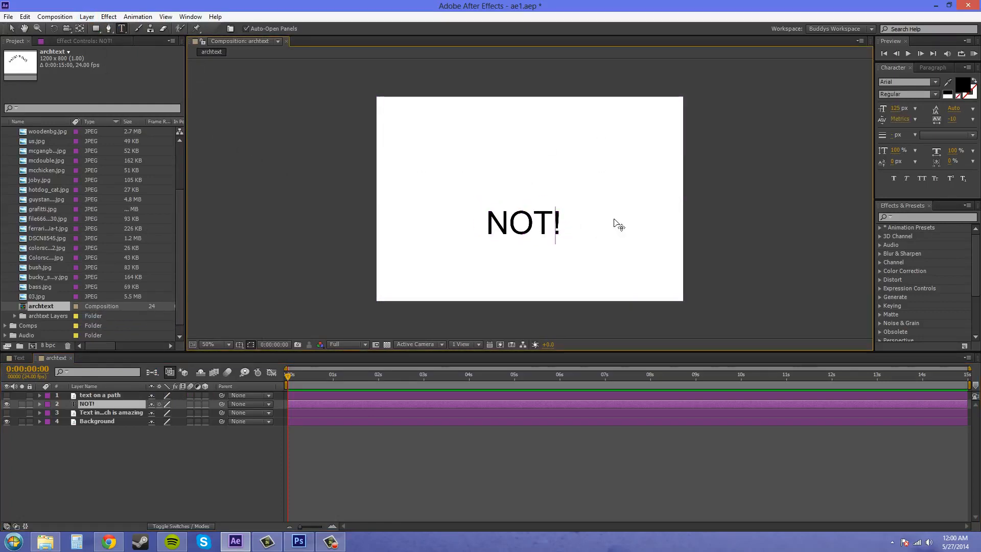
pyautogui.write('hing')
pyautogui.press('BackSpace')
pyautogui.press('BackSpace')
pyautogui.press('BackSpace')
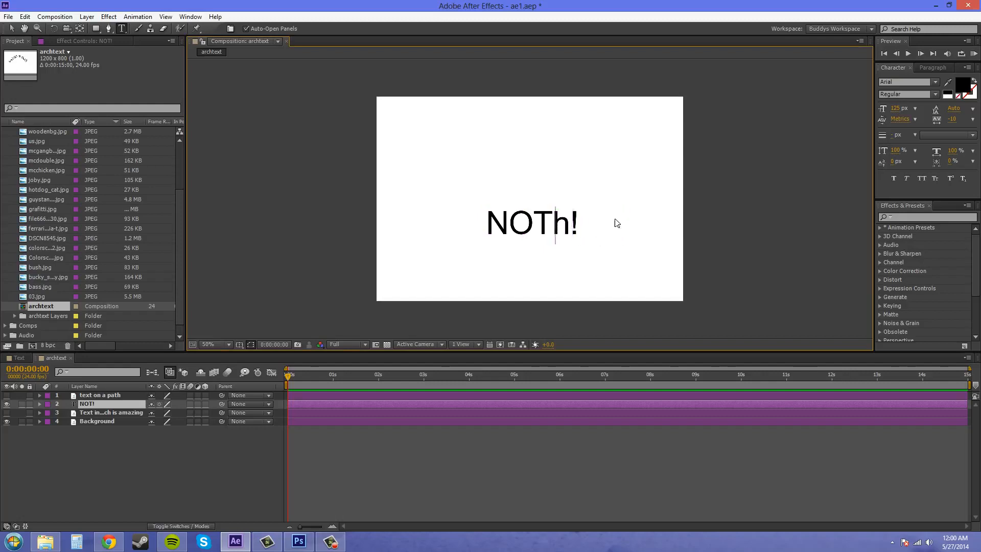
pyautogui.press('BackSpace')
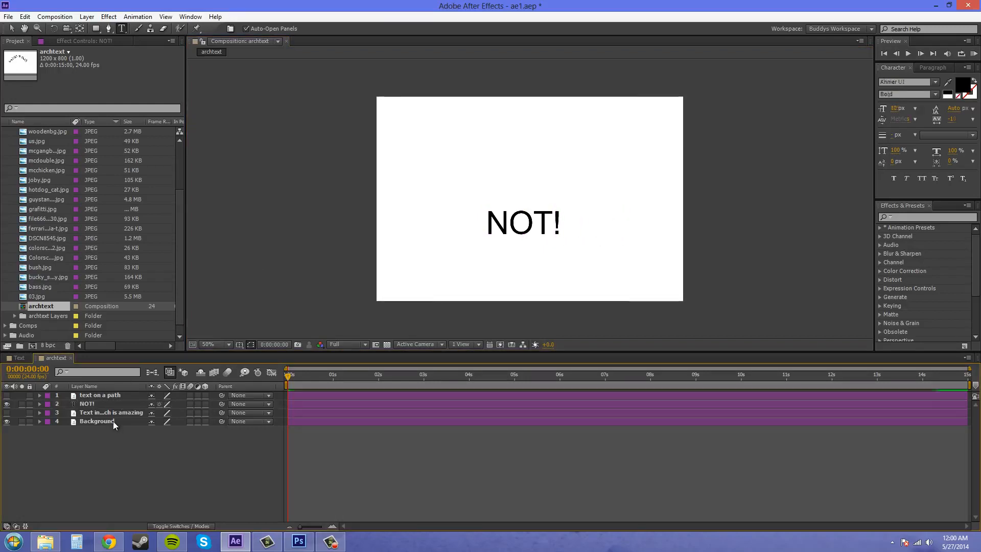
# Step: Show the "Text in an arch is amazing" layer and hide the "NOT!" layer
pyautogui.click(116, 412)
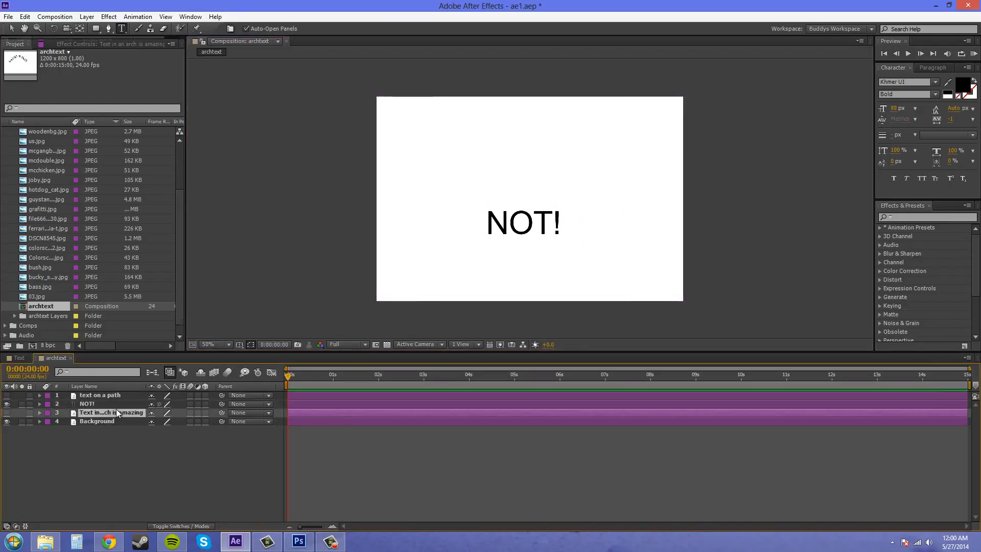
pyautogui.click(7, 405)
pyautogui.click(7, 404)
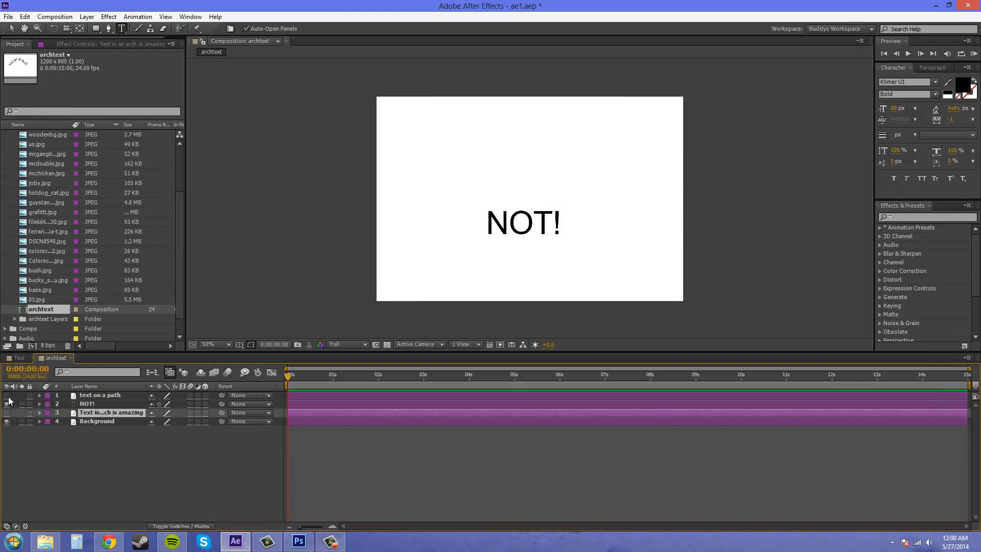
pyautogui.click(7, 412)
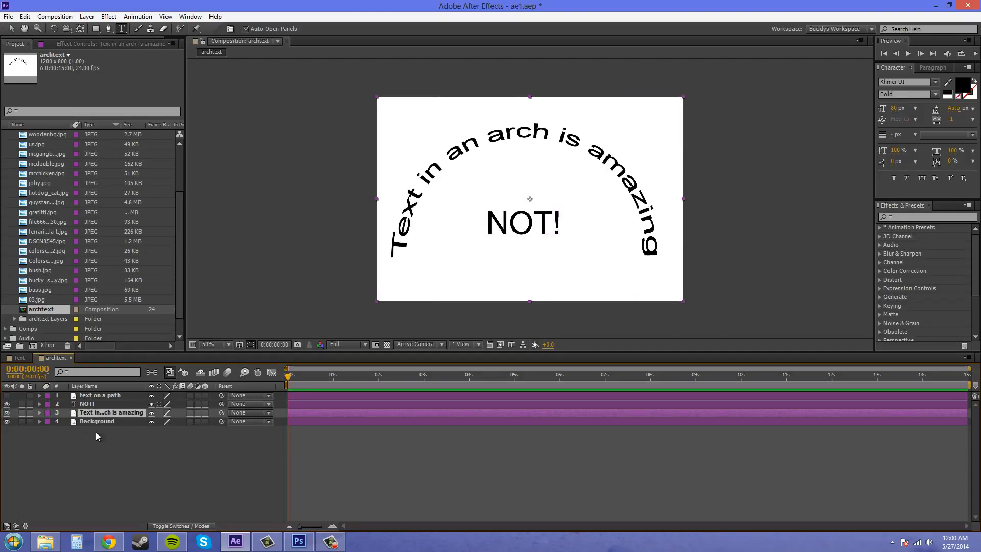
pyautogui.click(7, 404)
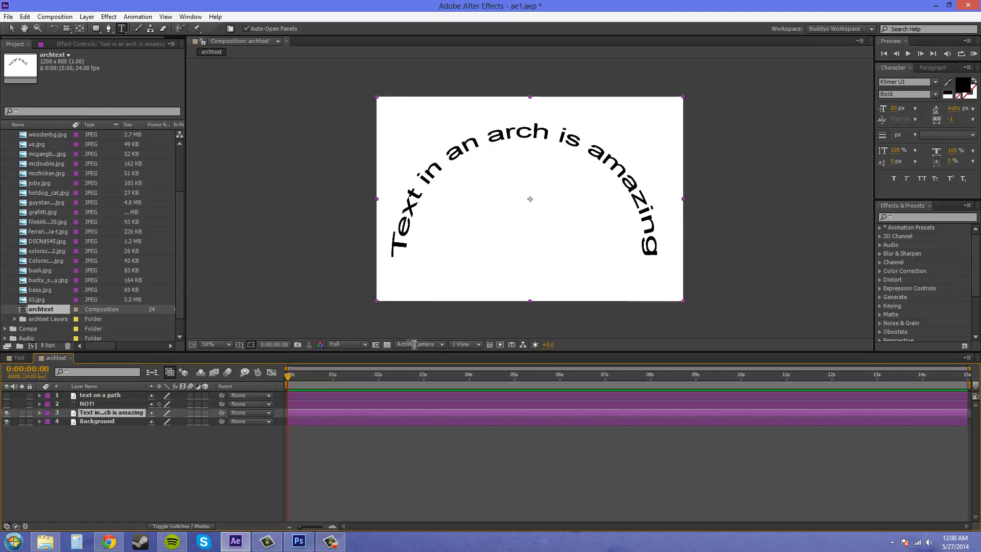
# Step: Convert the "Text in an arch is amazing" layer to editable text and compare it with the Photoshop original
pyautogui.click(107, 450)
pyautogui.click(127, 411)
pyautogui.rightClick(97, 414)
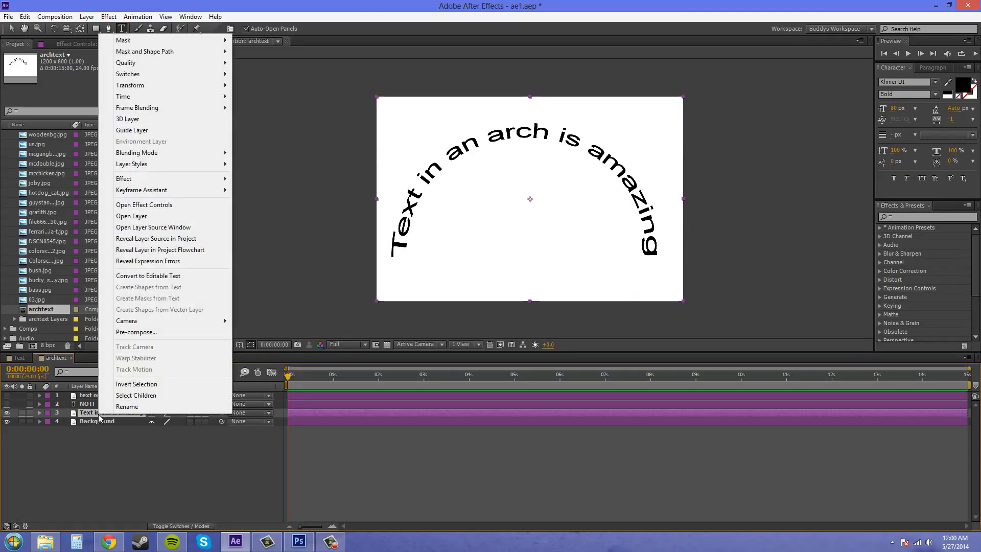
pyautogui.click(159, 279)
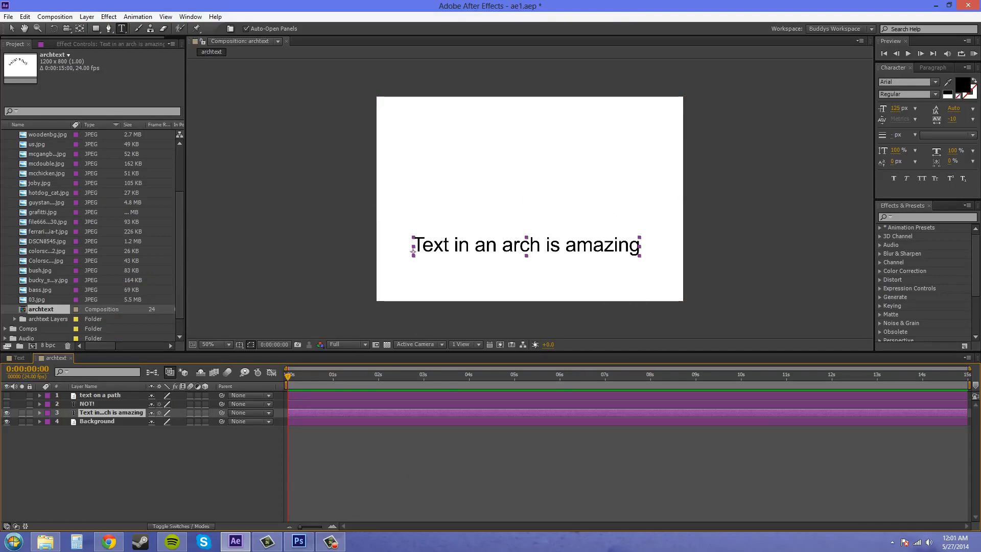
pyautogui.hotkey('alt', 'Tab')
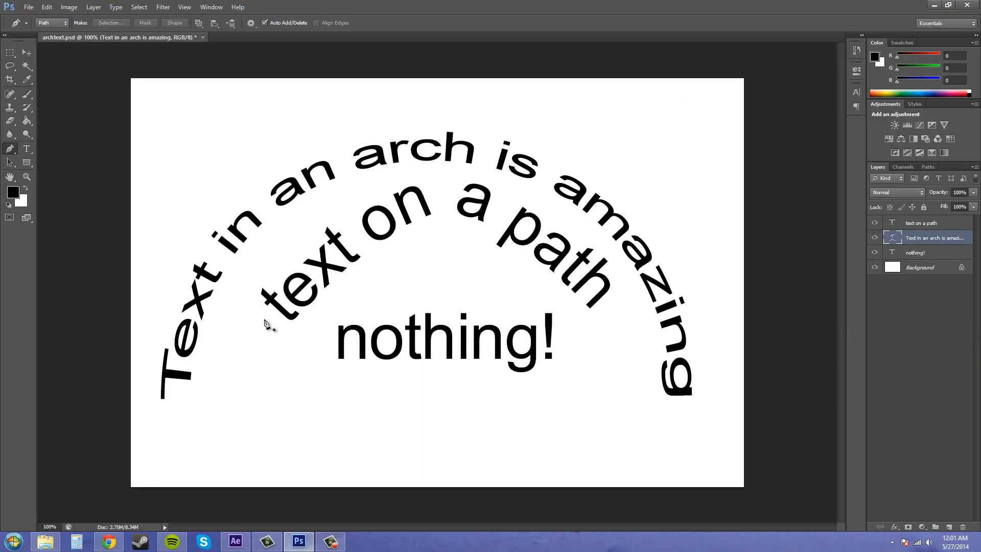
pyautogui.hotkey('alt', 'Tab')
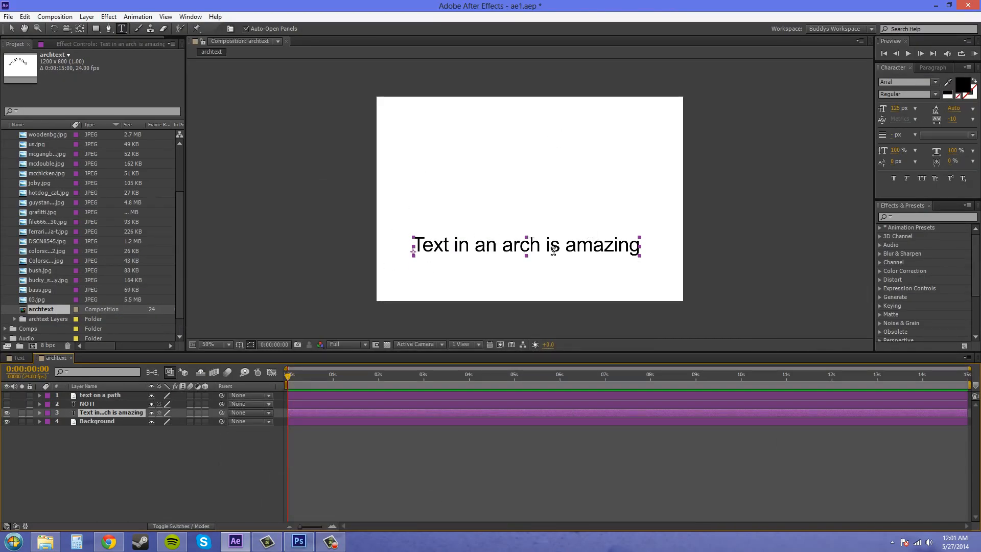
# Step: Try inserting "kkaka" inside the word "is" of the converted arch text, and remove the added letters
pyautogui.click(553, 246)
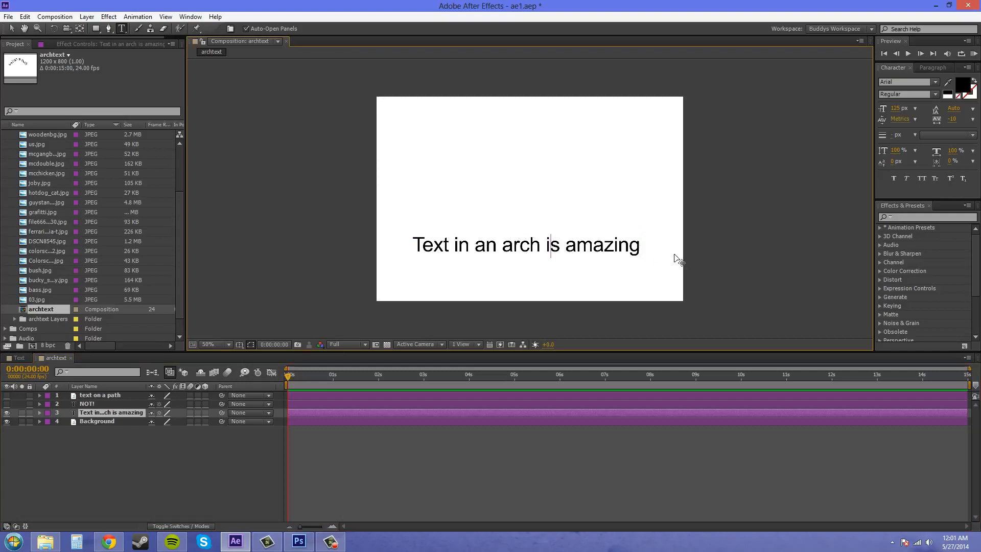
pyautogui.write('kkaka')
pyautogui.press('BackSpace')
pyautogui.press('BackSpace')
pyautogui.press('BackSpace')
pyautogui.press('BackSpace')
pyautogui.press('BackSpace')
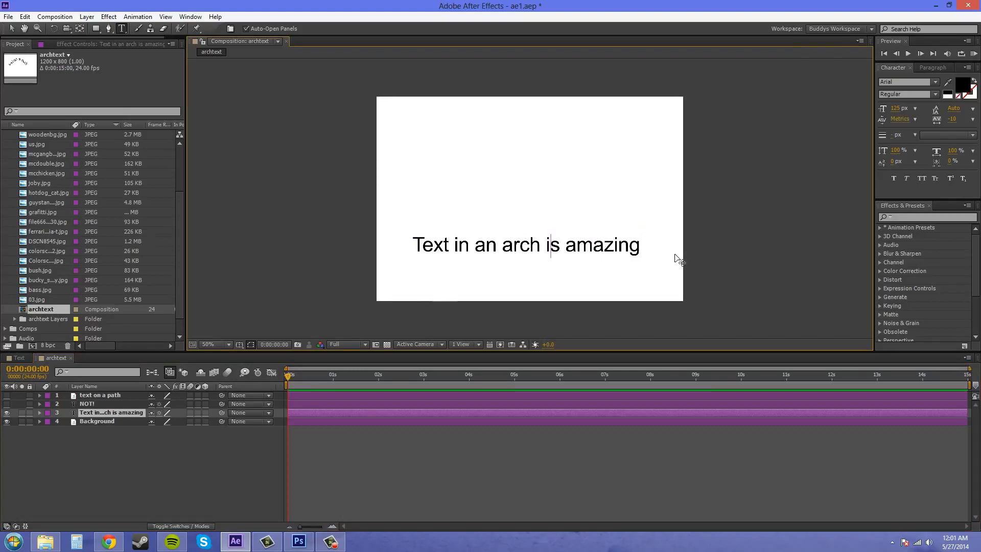
# Step: Show the "text on a path" layer and hide the "Text in an arch is amazing" layer, keeping the background displayed
pyautogui.click(100, 396)
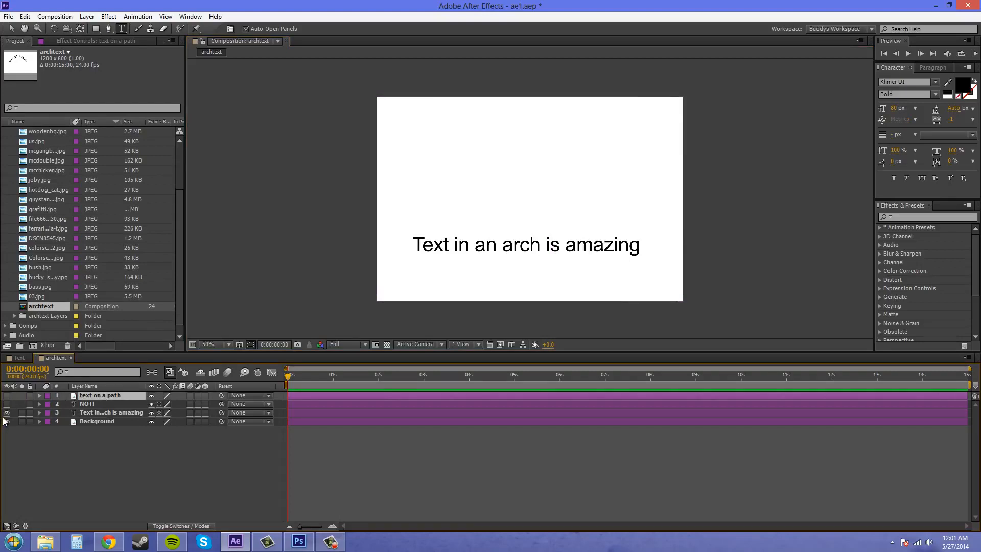
pyautogui.click(4, 422)
pyautogui.click(6, 396)
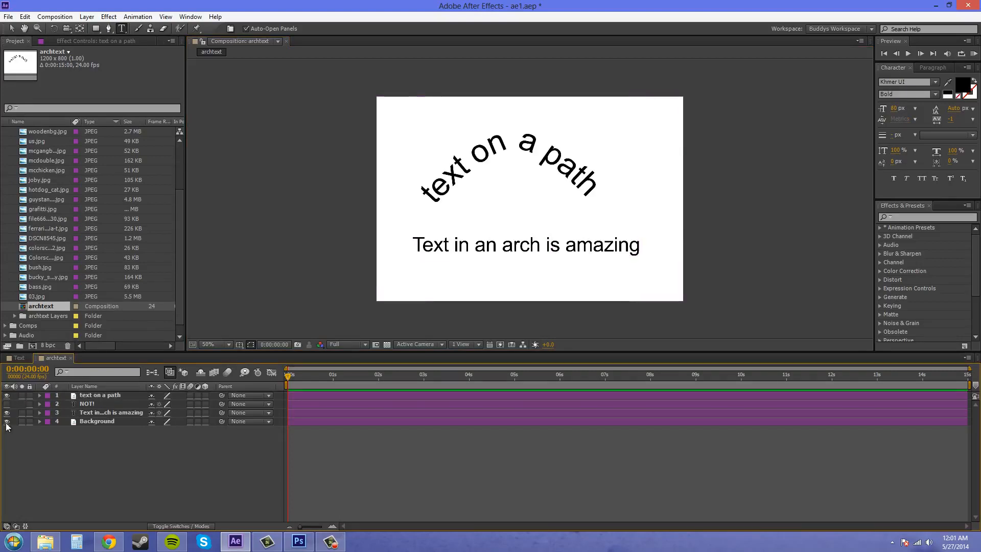
pyautogui.click(7, 413)
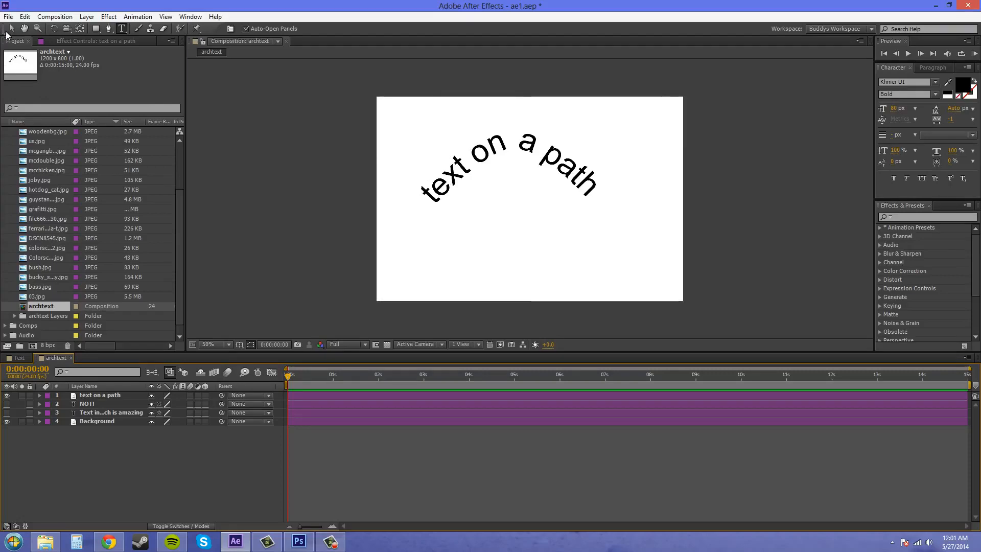
# Step: Convert the "text on a path" layer to editable text
pyautogui.click(97, 397)
pyautogui.rightClick(97, 397)
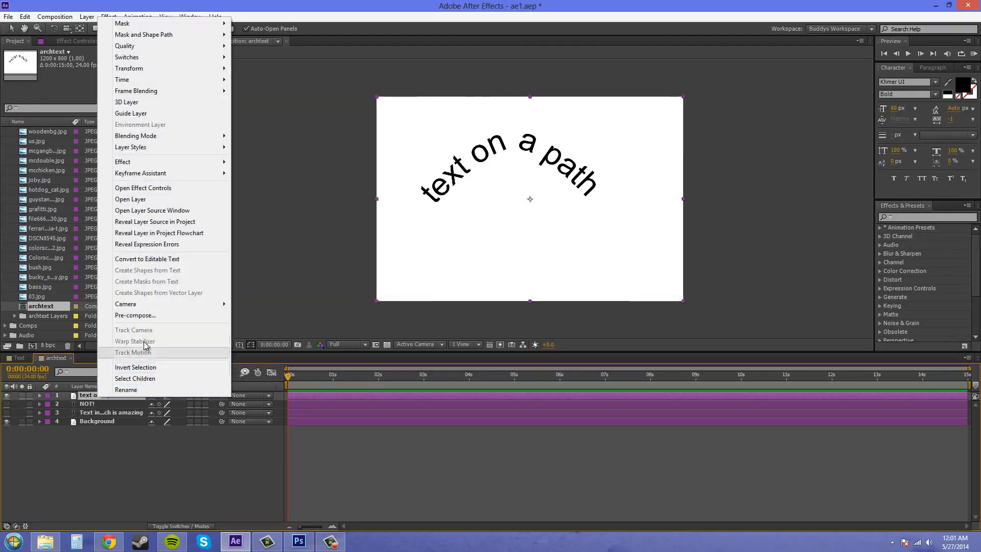
pyautogui.click(153, 259)
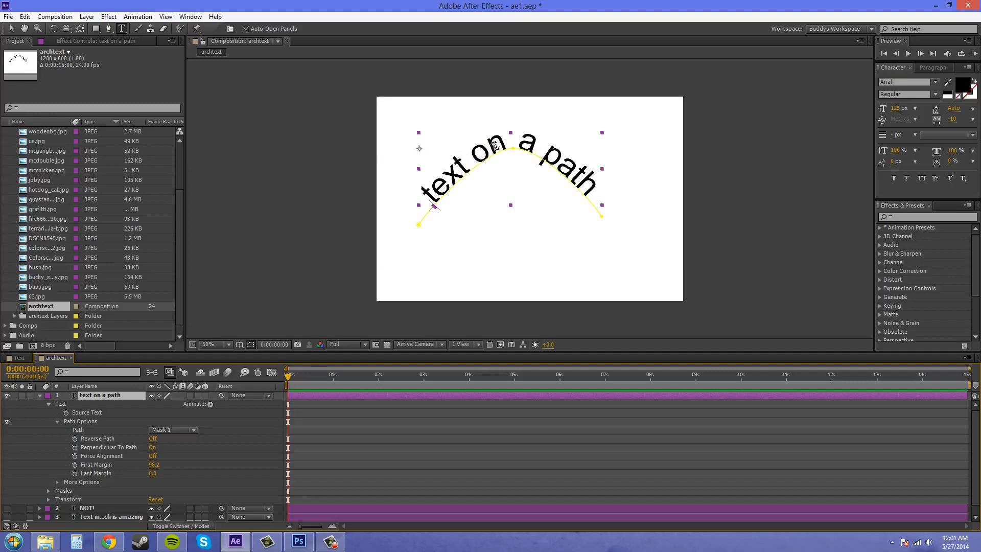
# Step: Edit the path text to read "text only a path"
pyautogui.click(510, 143)
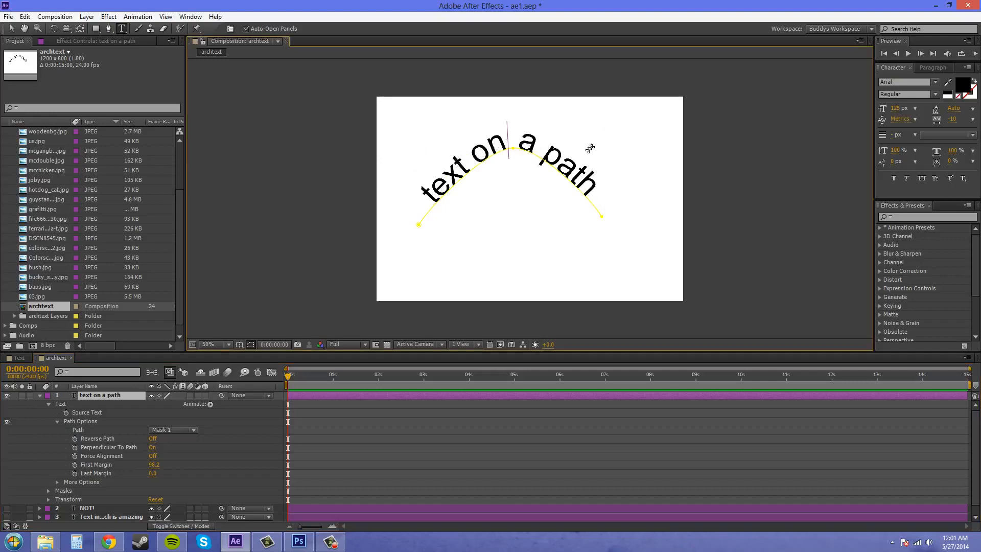
pyautogui.write('ly kakd')
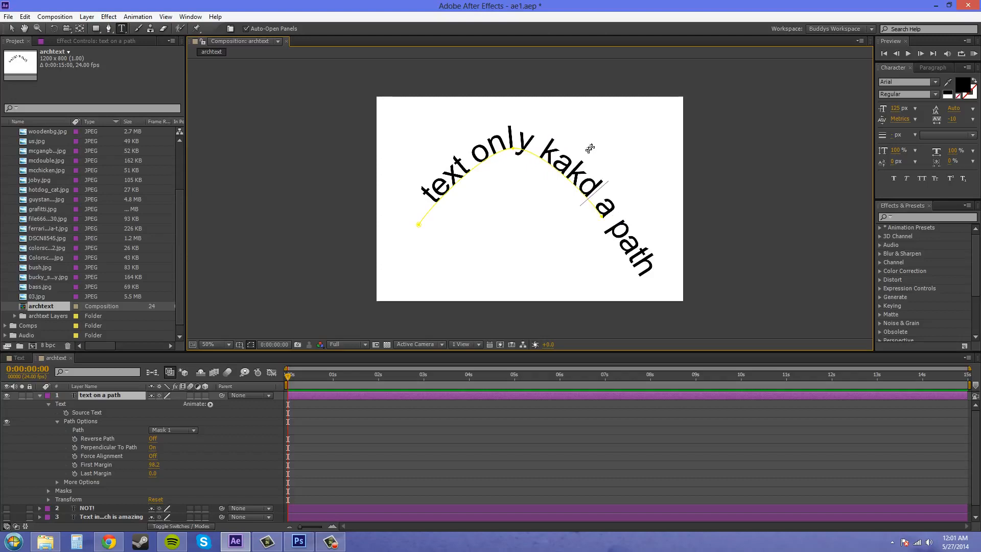
pyautogui.press('BackSpace')
pyautogui.press('BackSpace')
pyautogui.press('BackSpace')
pyautogui.press('BackSpace')
pyautogui.press('BackSpace')
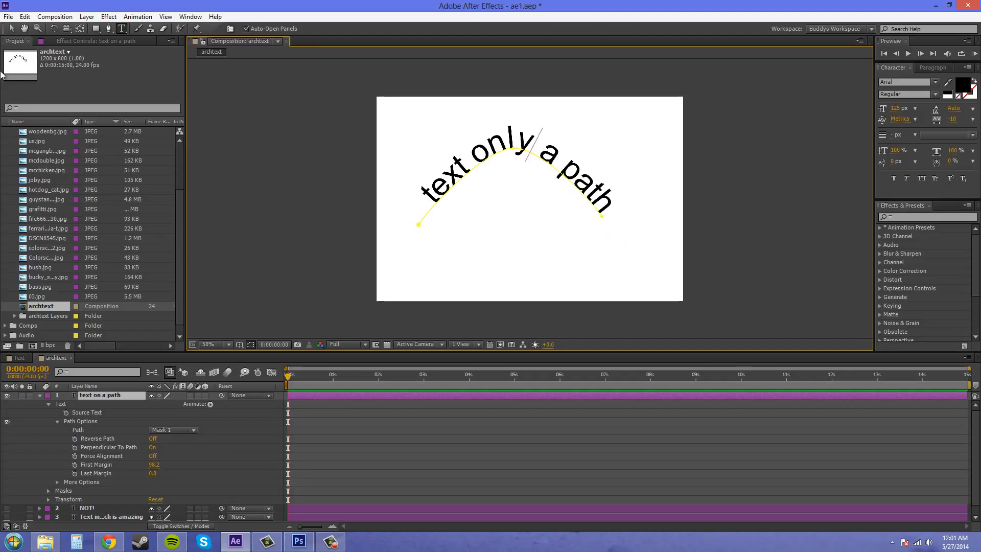
# Step: Nudge the top point of the text's path slightly left, and switch to Photoshop to minimize its window
pyautogui.click(11, 28)
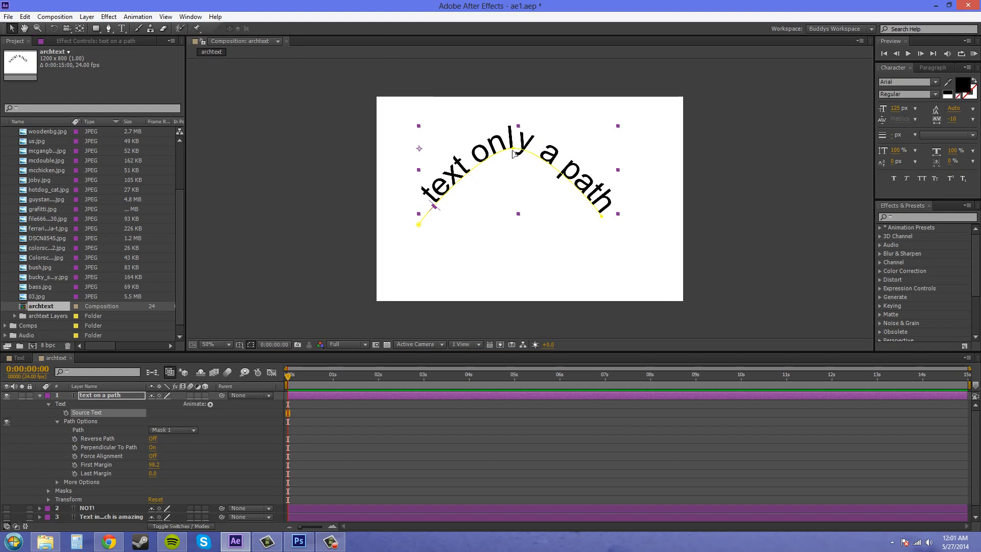
pyautogui.moveTo(513, 153)
pyautogui.mouseDown()
pyautogui.moveTo(519, 181)
pyautogui.moveTo(522, 142)
pyautogui.moveTo(542, 205)
pyautogui.moveTo(466, 190)
pyautogui.moveTo(491, 174)
pyautogui.moveTo(515, 186)
pyautogui.moveTo(531, 154)
pyautogui.moveTo(465, 138)
pyautogui.moveTo(526, 156)
pyautogui.moveTo(509, 148)
pyautogui.mouseUp()
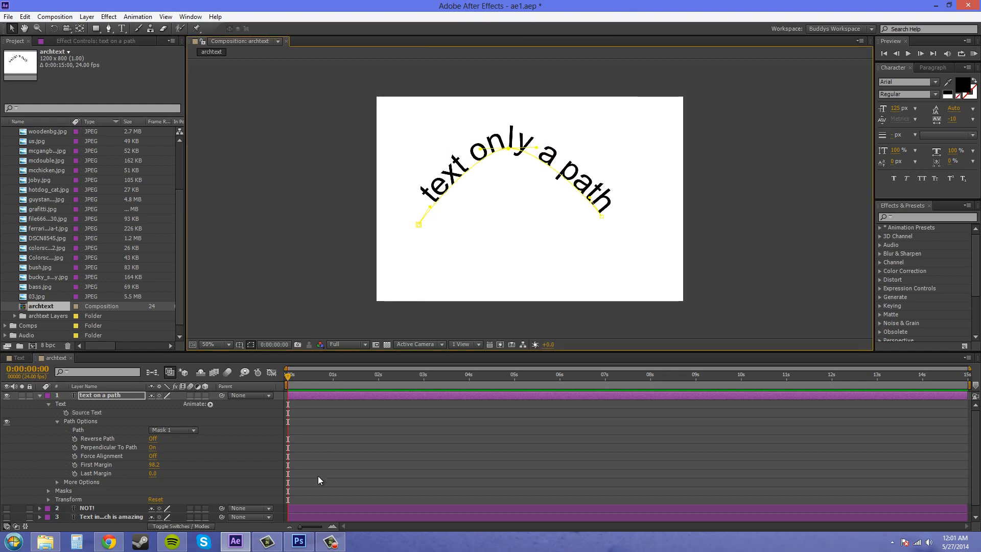
pyautogui.click(300, 541)
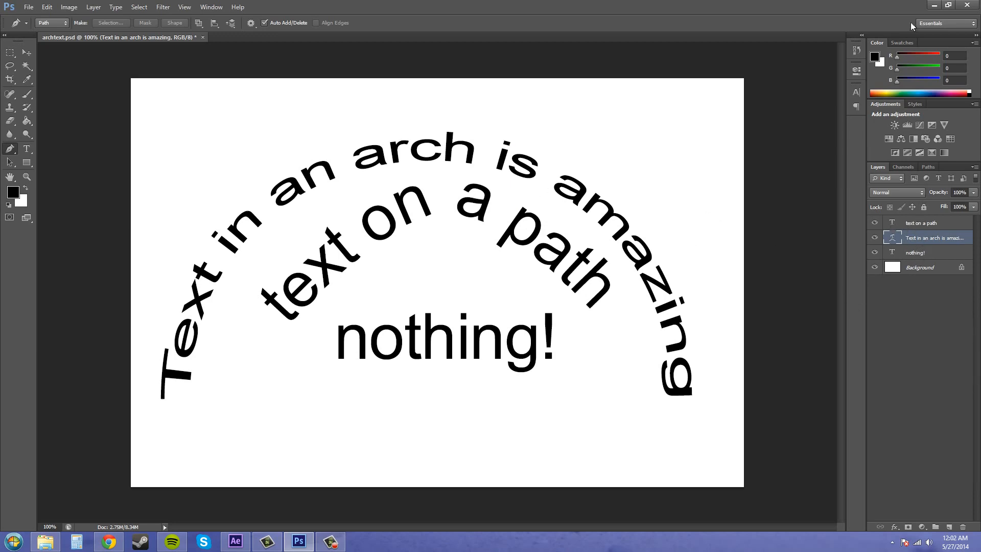
pyautogui.click(934, 5)
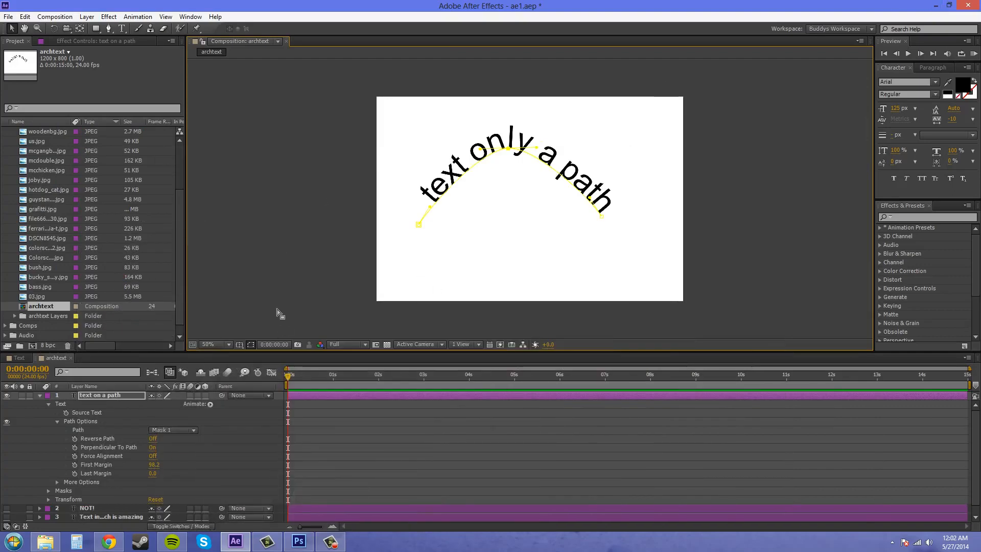